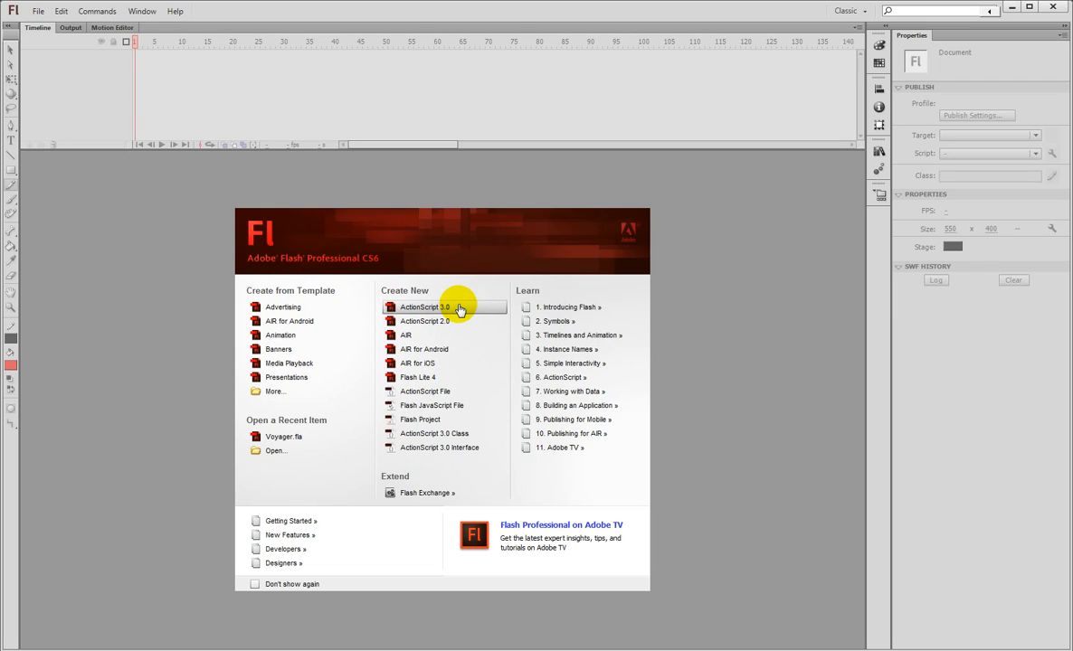
# Create a new ActionScript 3.0 document and draw a freehand zigzag across the stage with the Pencil tool.
pyautogui.click(458, 309)
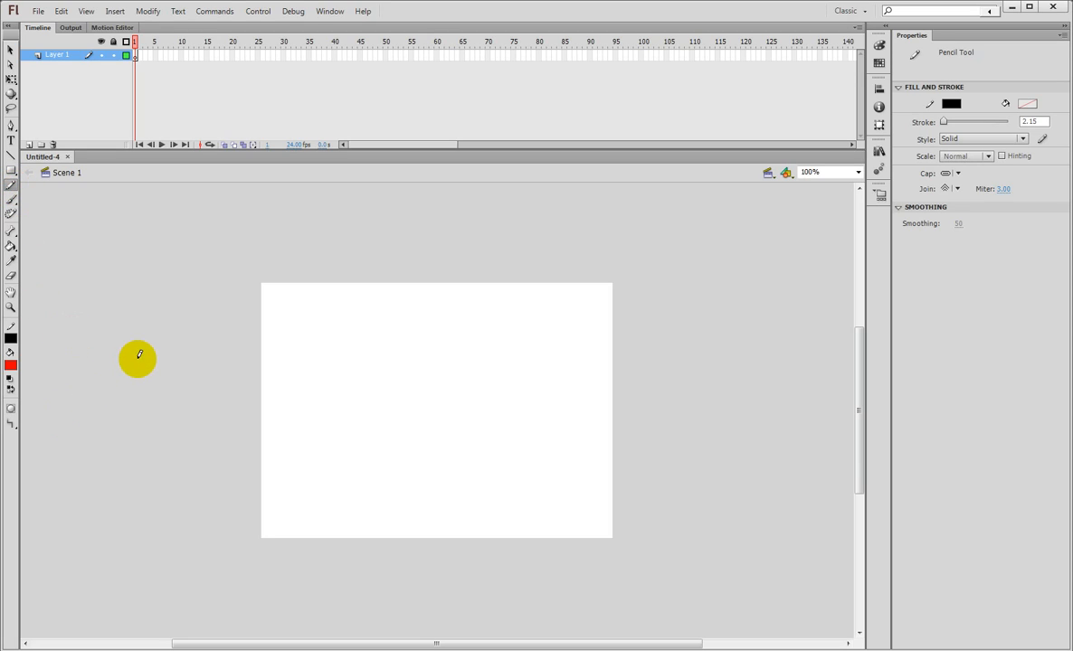
pyautogui.moveTo(277, 299)
pyautogui.mouseDown()
pyautogui.moveTo(545, 286)
pyautogui.moveTo(591, 444)
pyautogui.moveTo(675, 489)
pyautogui.moveTo(572, 469)
pyautogui.moveTo(389, 370)
pyautogui.mouseUp()
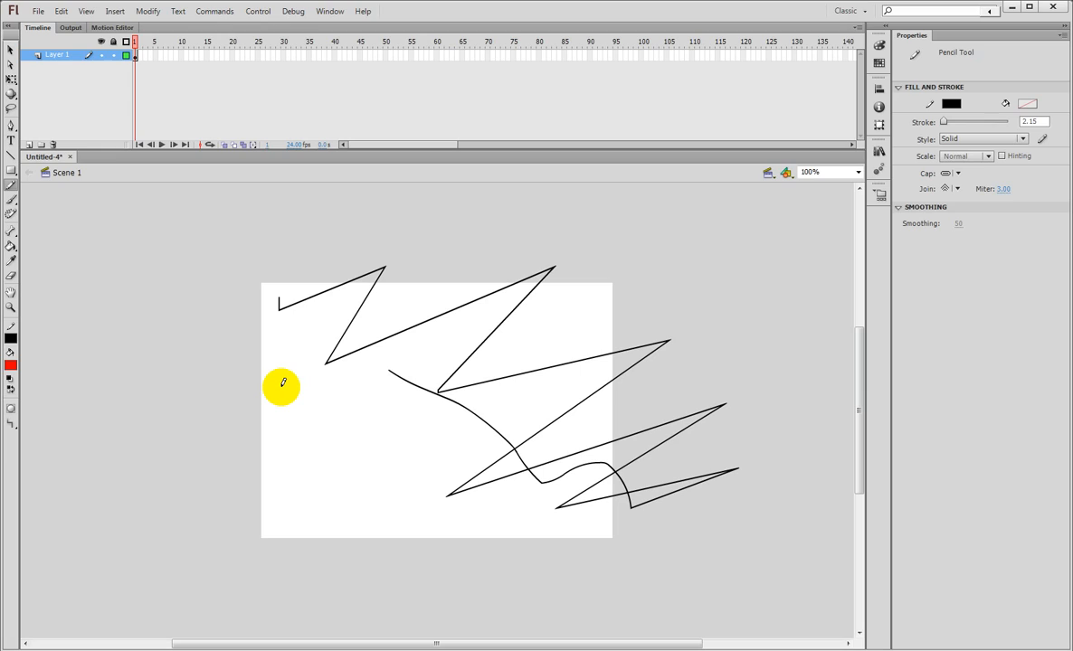
# Subselect the zigzag and move its first peak down to the stage's upper edge, and pull the adjoining segment slightly with the Selection tool.
pyautogui.click(11, 64)
pyautogui.click(331, 288)
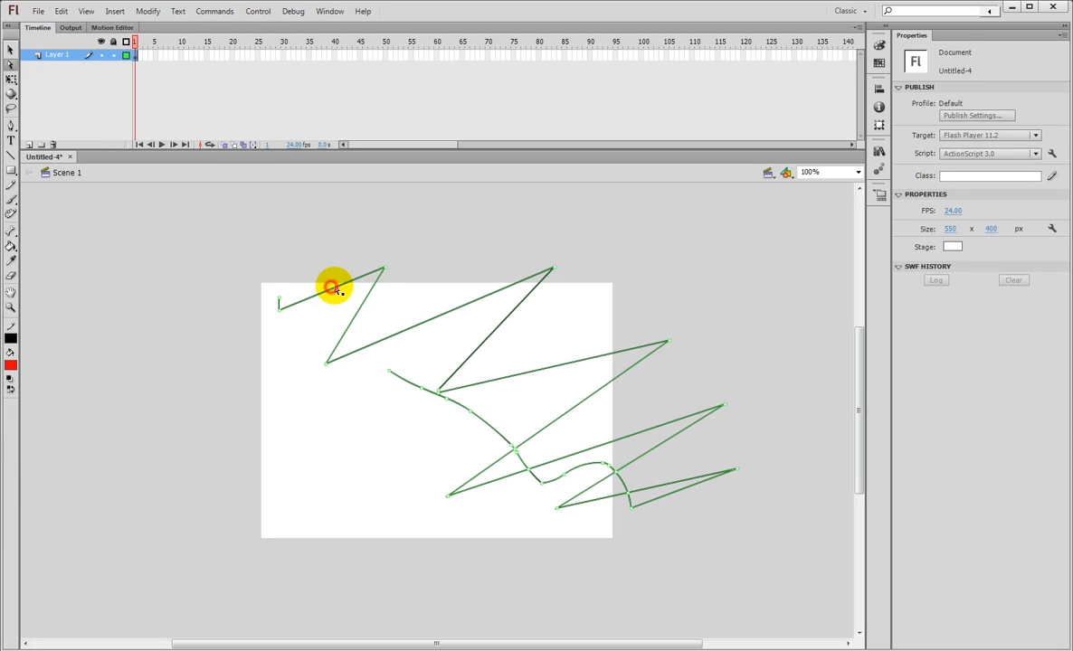
pyautogui.click(387, 266)
pyautogui.click(384, 269)
pyautogui.moveTo(387, 267); pyautogui.dragTo(374, 284)
pyautogui.click(10, 49)
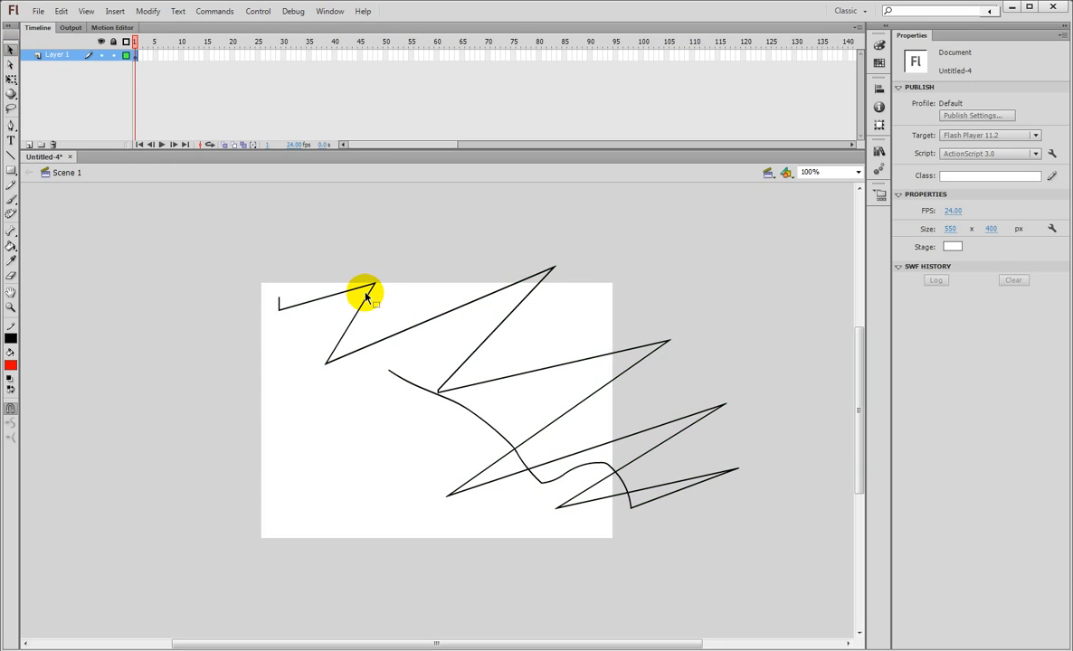
pyautogui.moveTo(366, 302); pyautogui.dragTo(361, 310)
# Select the entire zigzag drawing and delete it.
pyautogui.moveTo(232, 232)
pyautogui.mouseDown()
pyautogui.moveTo(785, 589)
pyautogui.moveTo(761, 580)
pyautogui.mouseUp()
pyautogui.press('Delete')
# Set the Pencil tool's mode to Ink and draw several freehand wavy strokes across the stage.
pyautogui.click(11, 184)
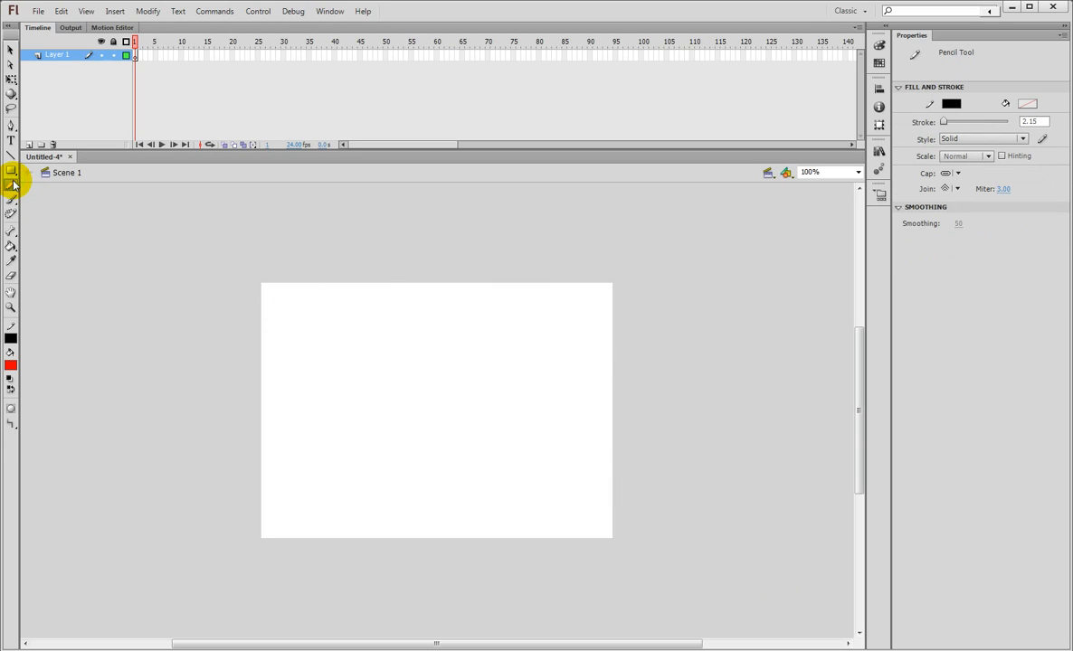
pyautogui.click(12, 427)
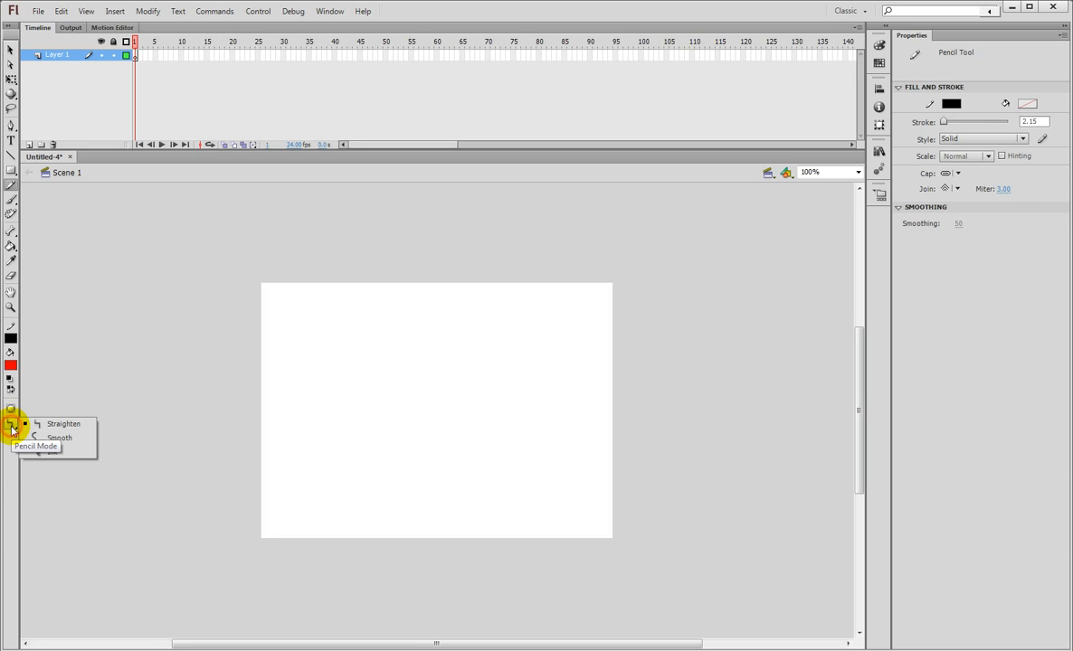
pyautogui.click(69, 452)
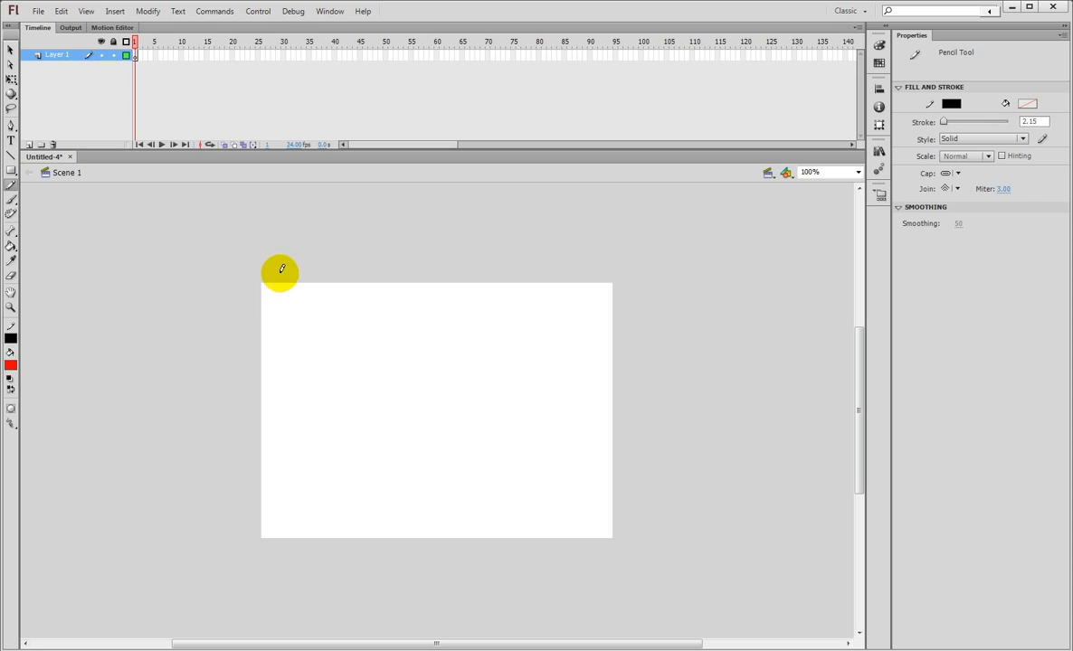
pyautogui.moveTo(285, 287); pyautogui.dragTo(282, 333)
pyautogui.moveTo(326, 295)
pyautogui.mouseDown()
pyautogui.moveTo(333, 380)
pyautogui.moveTo(423, 364)
pyautogui.moveTo(491, 330)
pyautogui.moveTo(567, 372)
pyautogui.moveTo(416, 431)
pyautogui.moveTo(317, 488)
pyautogui.moveTo(265, 470)
pyautogui.mouseUp()
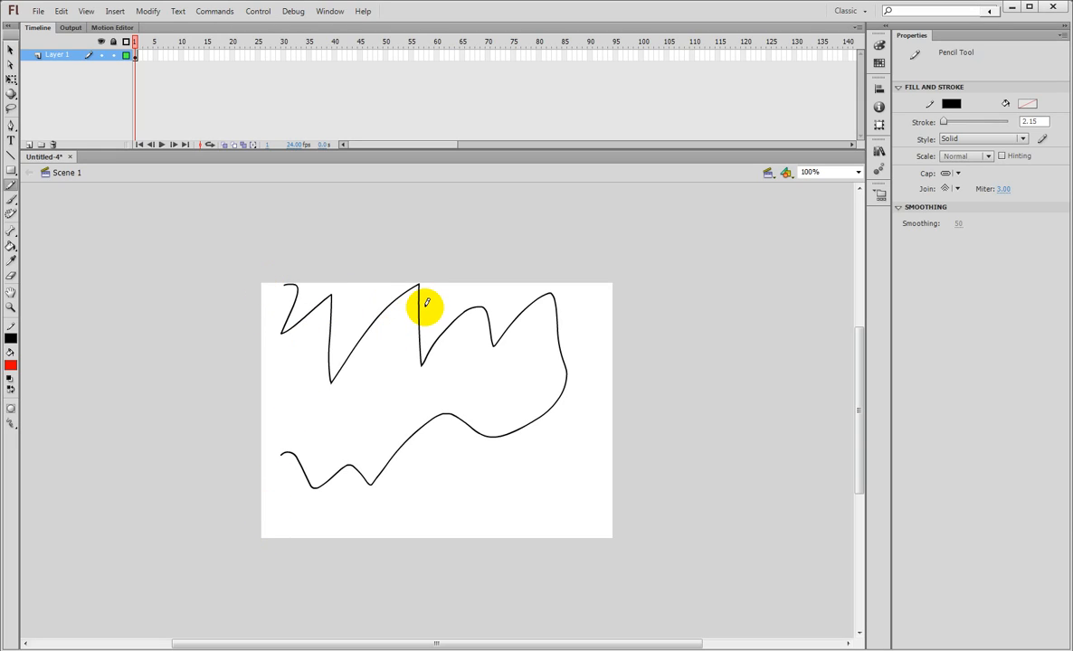
pyautogui.moveTo(560, 471)
pyautogui.mouseDown()
pyautogui.moveTo(491, 448)
pyautogui.moveTo(295, 343)
pyautogui.moveTo(305, 342)
pyautogui.mouseUp()
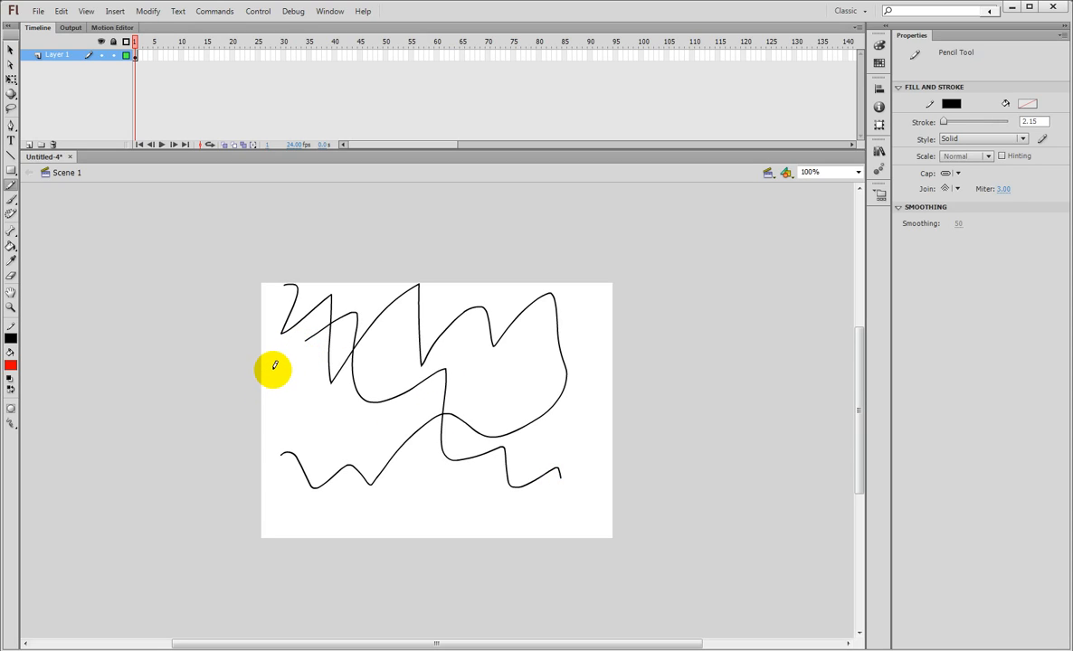
# Undo all the freehand ink strokes so the stage is empty.
pyautogui.hotkey('ctrl', 'z')
pyautogui.hotkey('ctrl', 'z')
pyautogui.hotkey('ctrl', 'z')
pyautogui.hotkey('ctrl', 'z')
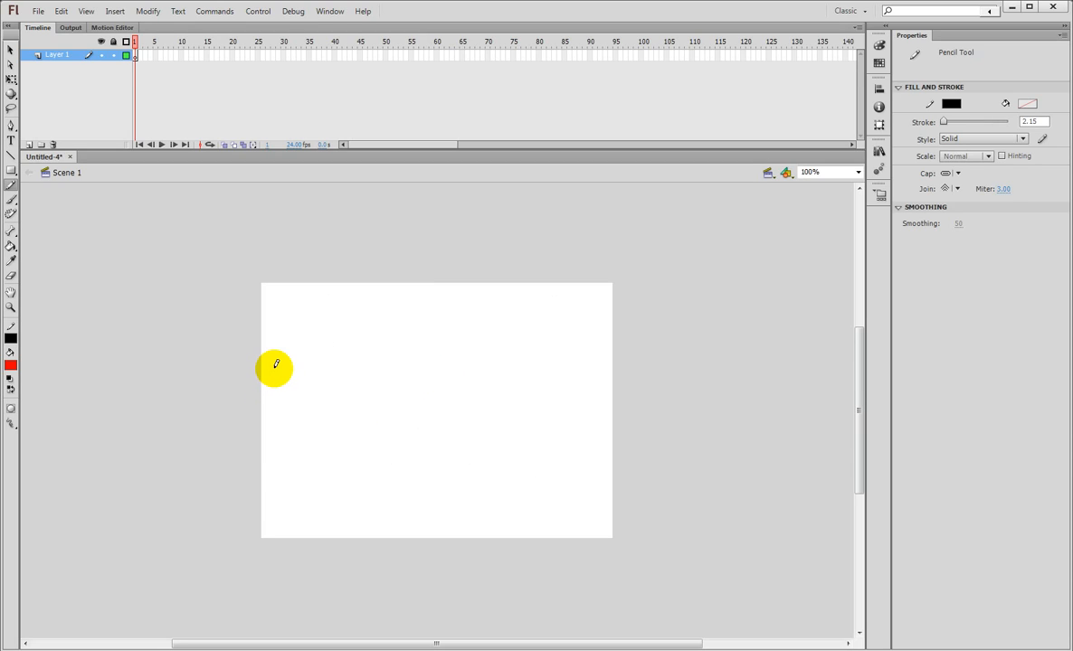
# Set the pencil mode to Straighten and draw two freehand Z shapes, one below the other.
pyautogui.click(10, 422)
pyautogui.click(38, 437)
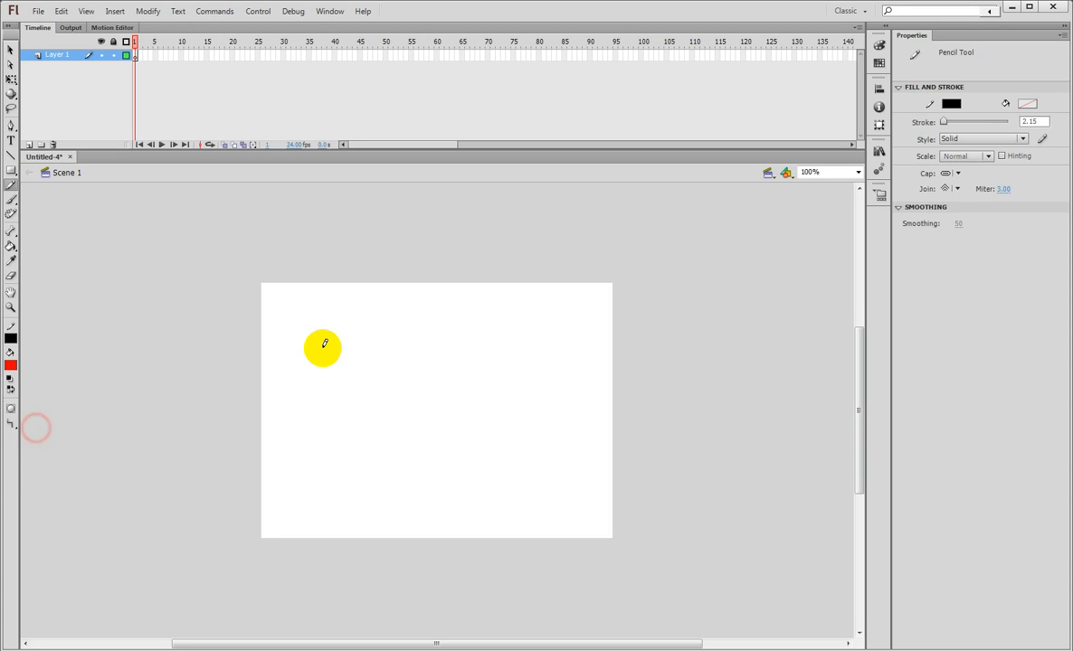
pyautogui.moveTo(294, 300)
pyautogui.mouseDown()
pyautogui.moveTo(513, 281)
pyautogui.moveTo(304, 370)
pyautogui.moveTo(509, 357)
pyautogui.mouseUp()
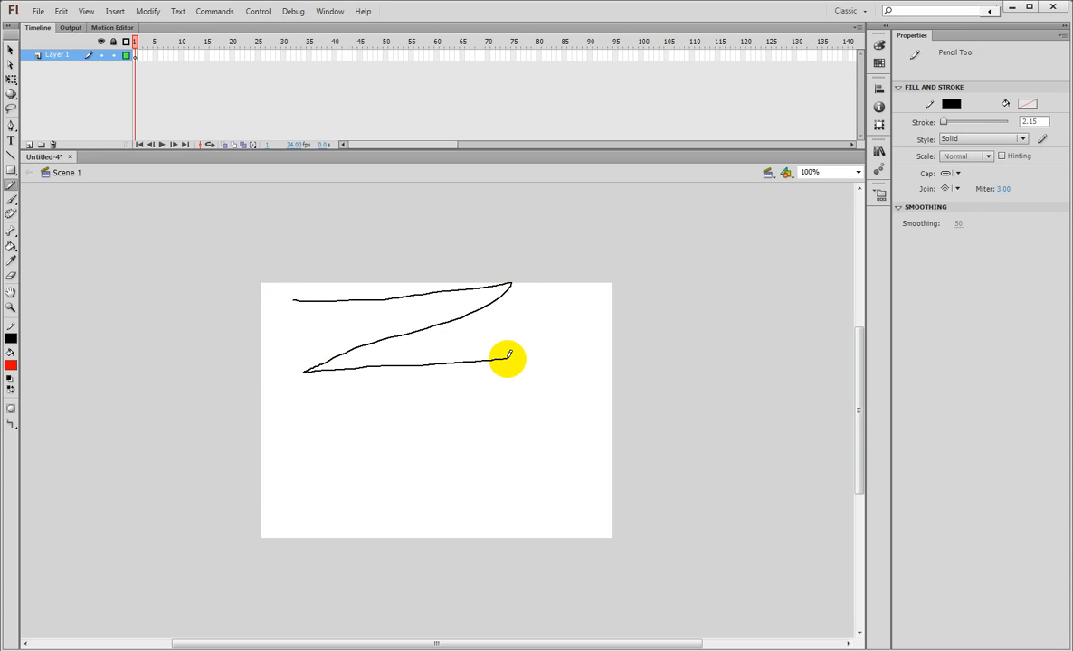
pyautogui.moveTo(509, 356); pyautogui.dragTo(508, 355)
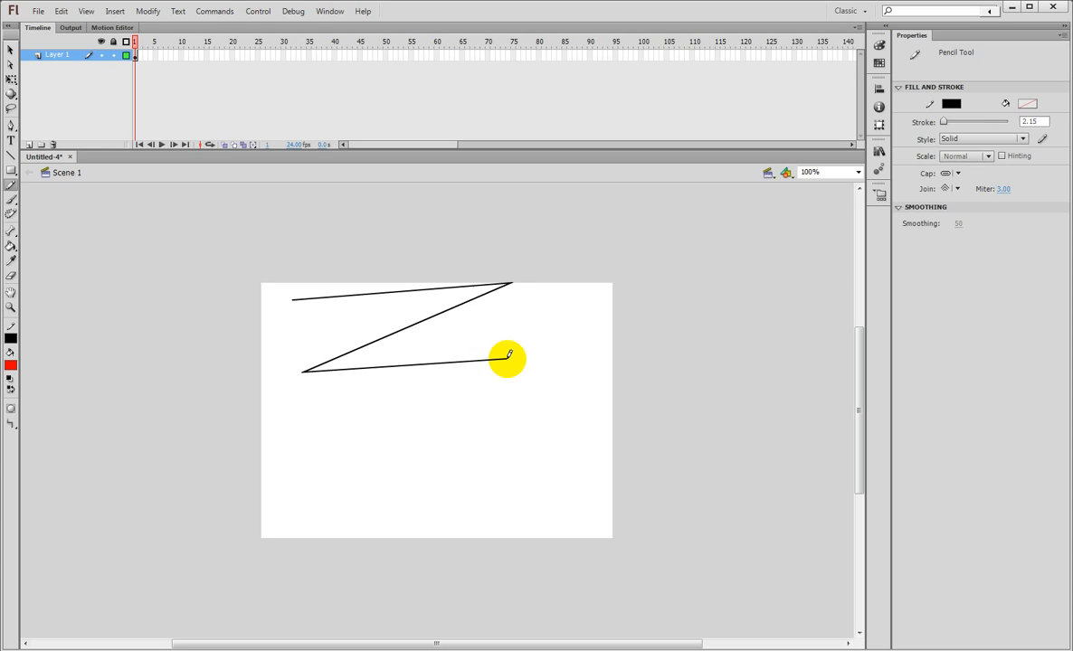
pyautogui.click(11, 423)
pyautogui.click(48, 423)
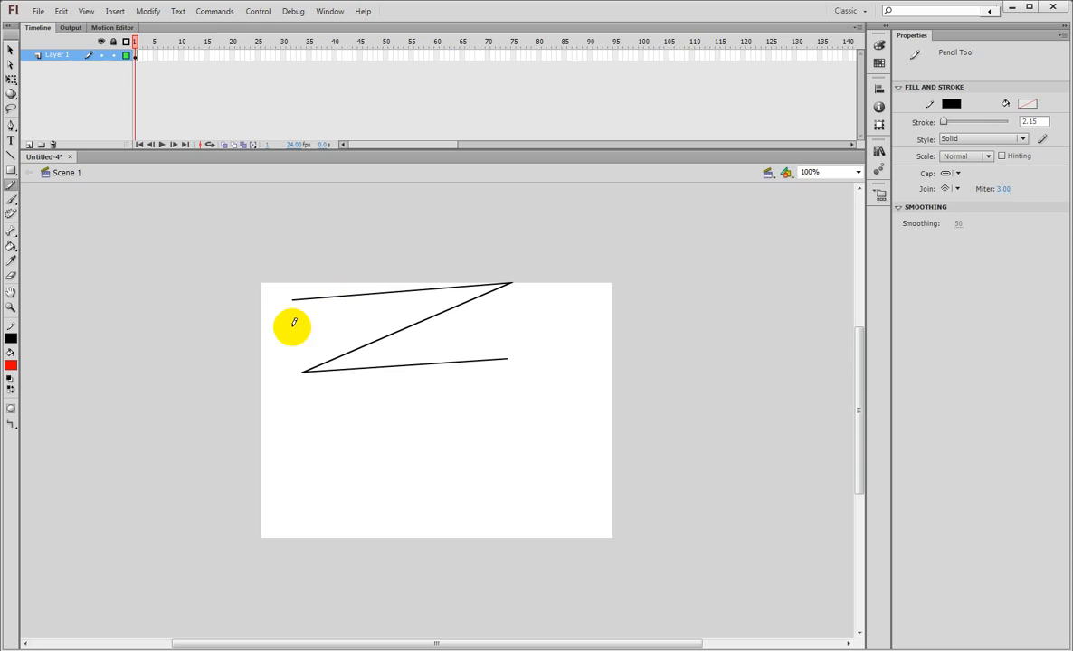
pyautogui.moveTo(299, 396)
pyautogui.mouseDown()
pyautogui.moveTo(545, 381)
pyautogui.moveTo(312, 453)
pyautogui.moveTo(504, 434)
pyautogui.mouseUp()
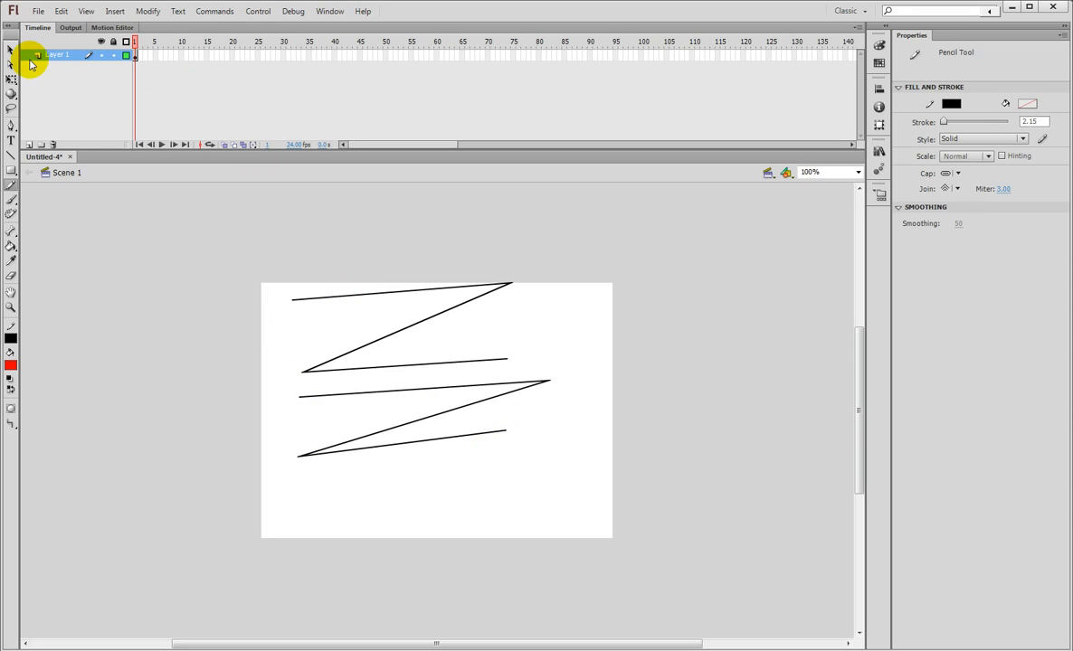
# Select both Z shapes and delete them.
pyautogui.click(14, 52)
pyautogui.moveTo(273, 263); pyautogui.dragTo(677, 527)
pyautogui.press('Delete')
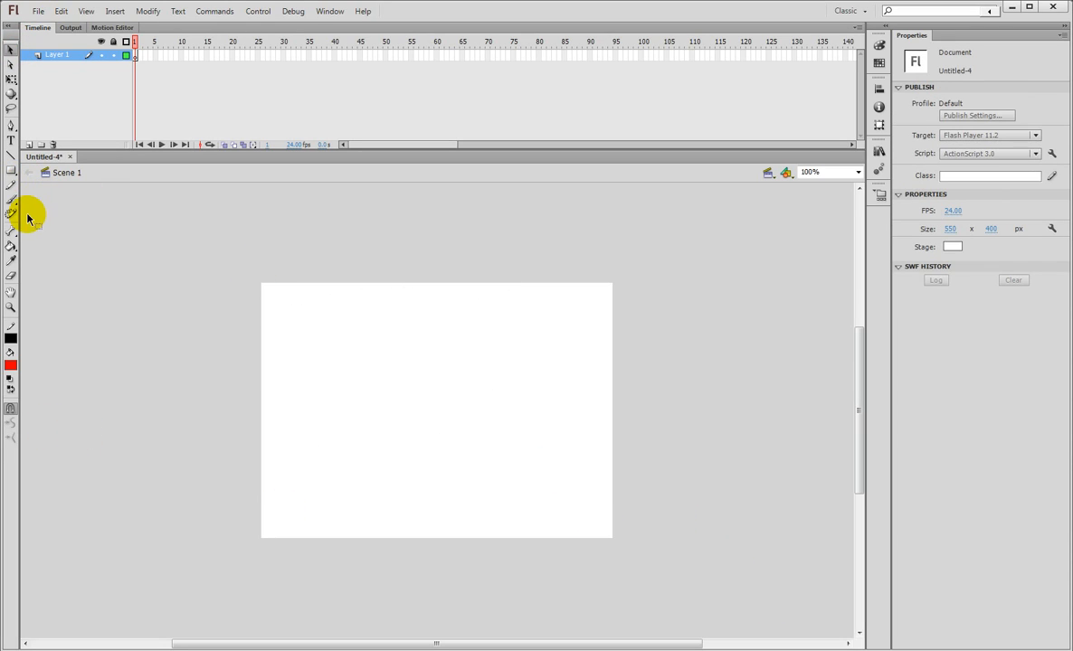
# Set the Pencil tool's mode to Smooth and draw two wavy lines across the stage, one below the other.
pyautogui.click(11, 185)
pyautogui.click(10, 427)
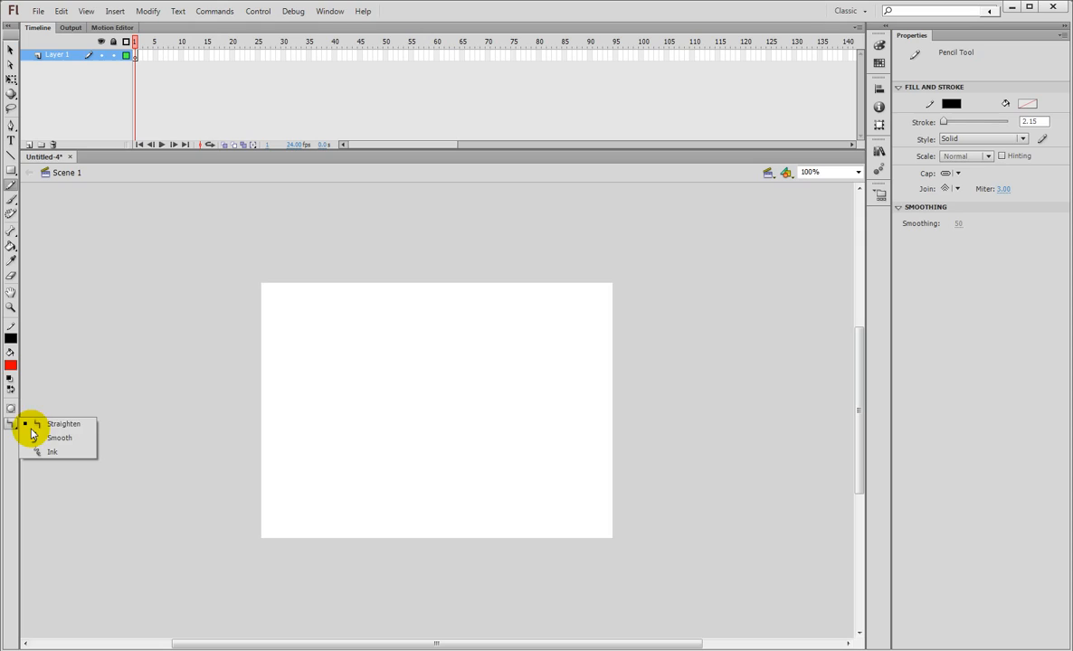
pyautogui.click(81, 432)
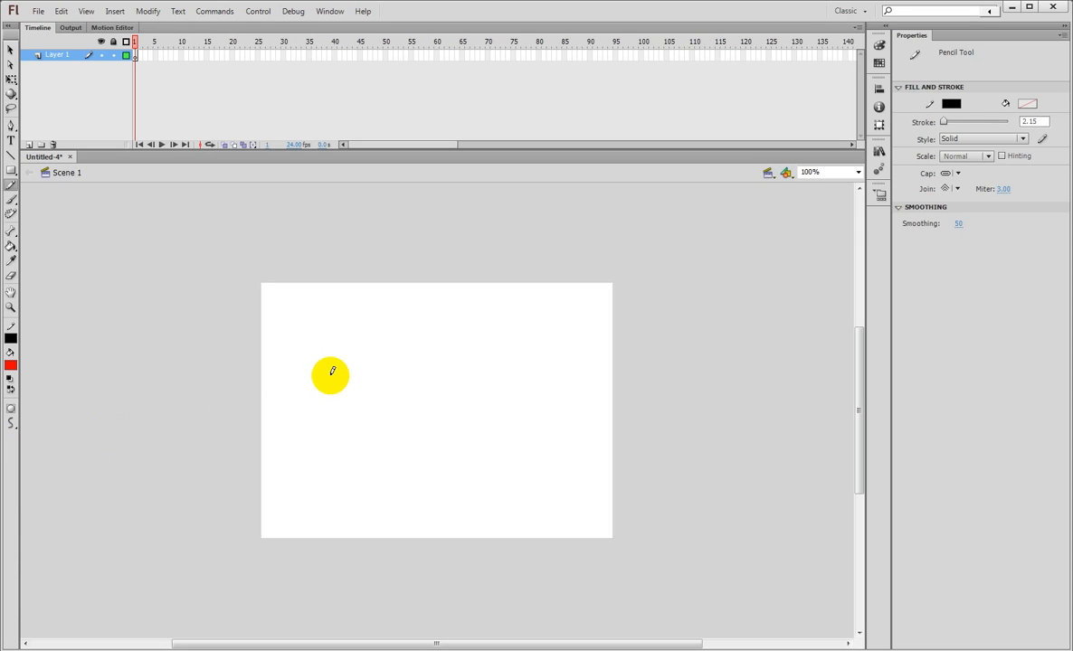
pyautogui.moveTo(293, 416)
pyautogui.mouseDown()
pyautogui.moveTo(333, 358)
pyautogui.moveTo(350, 423)
pyautogui.moveTo(378, 367)
pyautogui.moveTo(418, 360)
pyautogui.moveTo(439, 404)
pyautogui.moveTo(482, 322)
pyautogui.moveTo(510, 369)
pyautogui.moveTo(542, 329)
pyautogui.moveTo(597, 368)
pyautogui.mouseUp()
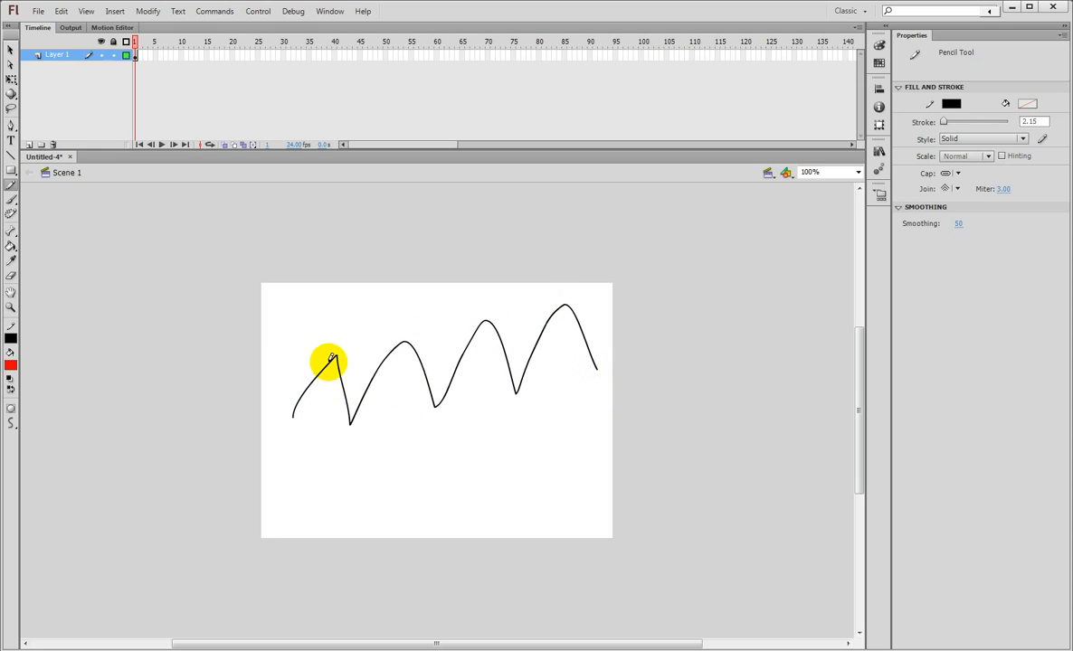
pyautogui.moveTo(335, 495)
pyautogui.mouseDown()
pyautogui.moveTo(342, 463)
pyautogui.moveTo(371, 458)
pyautogui.moveTo(389, 481)
pyautogui.moveTo(407, 424)
pyautogui.moveTo(445, 496)
pyautogui.moveTo(490, 408)
pyautogui.moveTo(541, 418)
pyautogui.mouseUp()
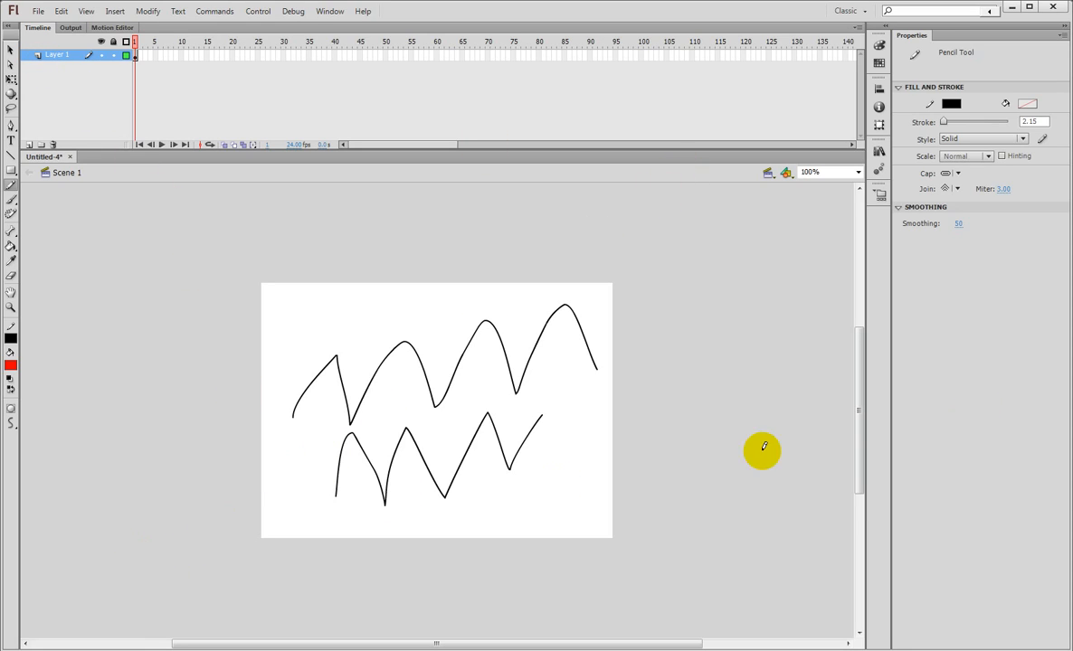
# Set the pencil's smoothing to 100.
pyautogui.click(962, 255)
pyautogui.moveTo(958, 226)
pyautogui.mouseDown()
pyautogui.moveTo(1053, 232)
pyautogui.moveTo(877, 213)
pyautogui.moveTo(964, 230)
pyautogui.mouseUp()
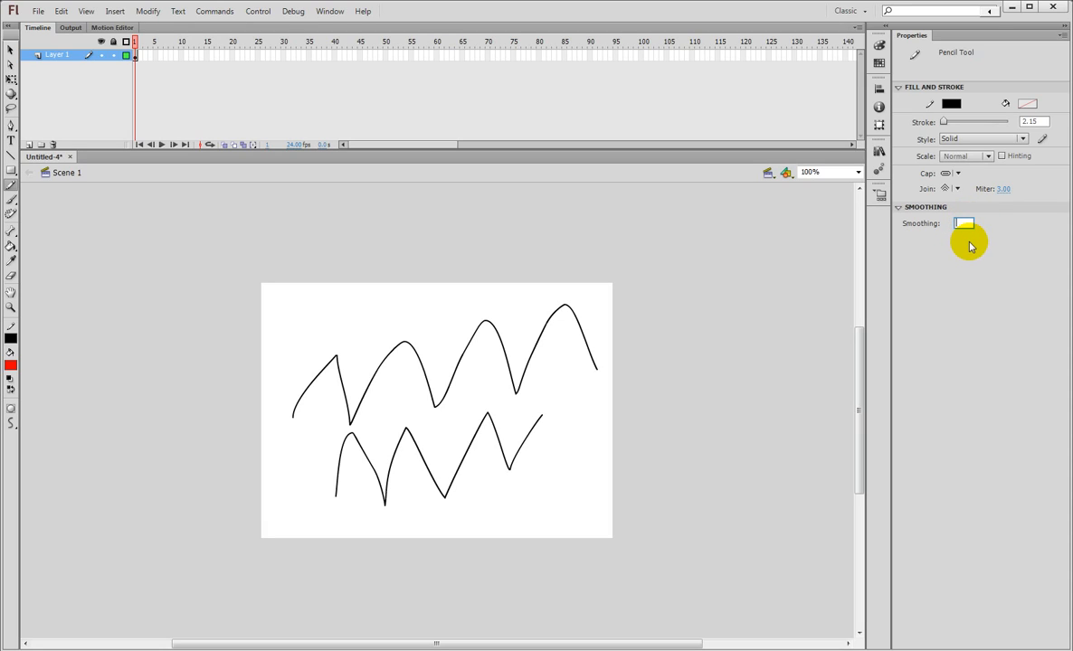
pyautogui.click(972, 277)
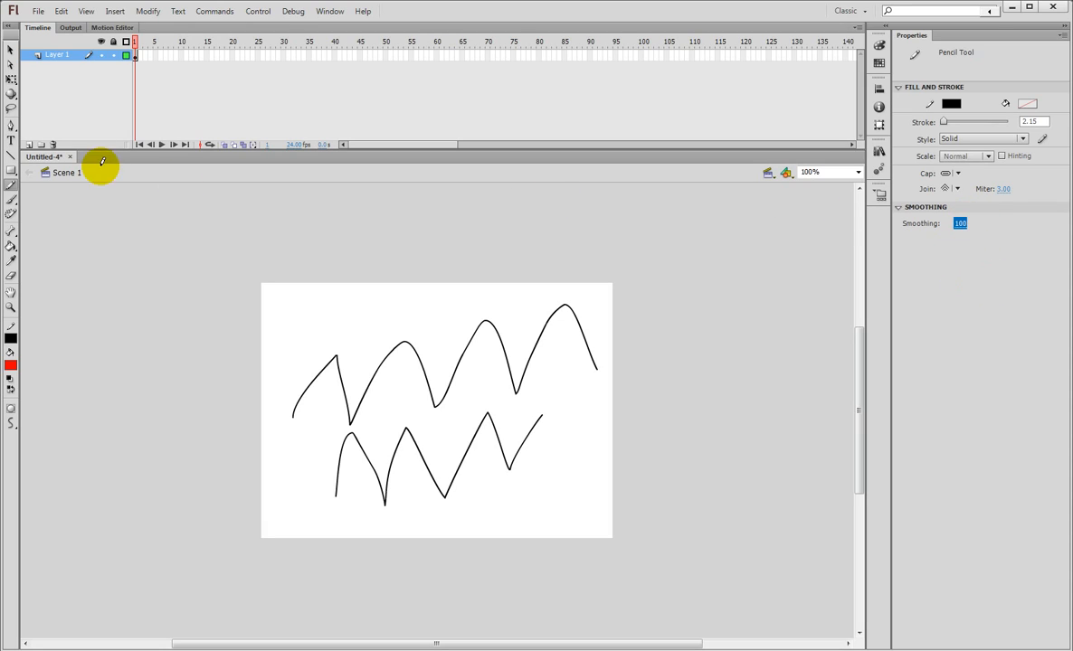
# Select both wavy lines on the stage and delete them.
pyautogui.click(12, 53)
pyautogui.moveTo(127, 192); pyautogui.dragTo(644, 575)
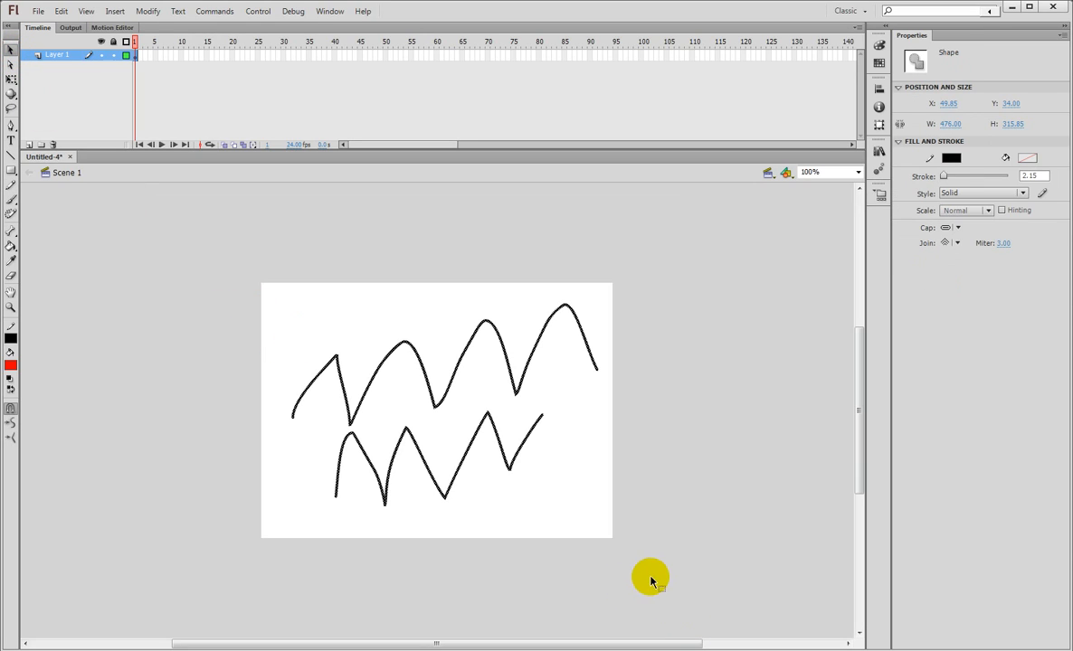
pyautogui.press('Delete')
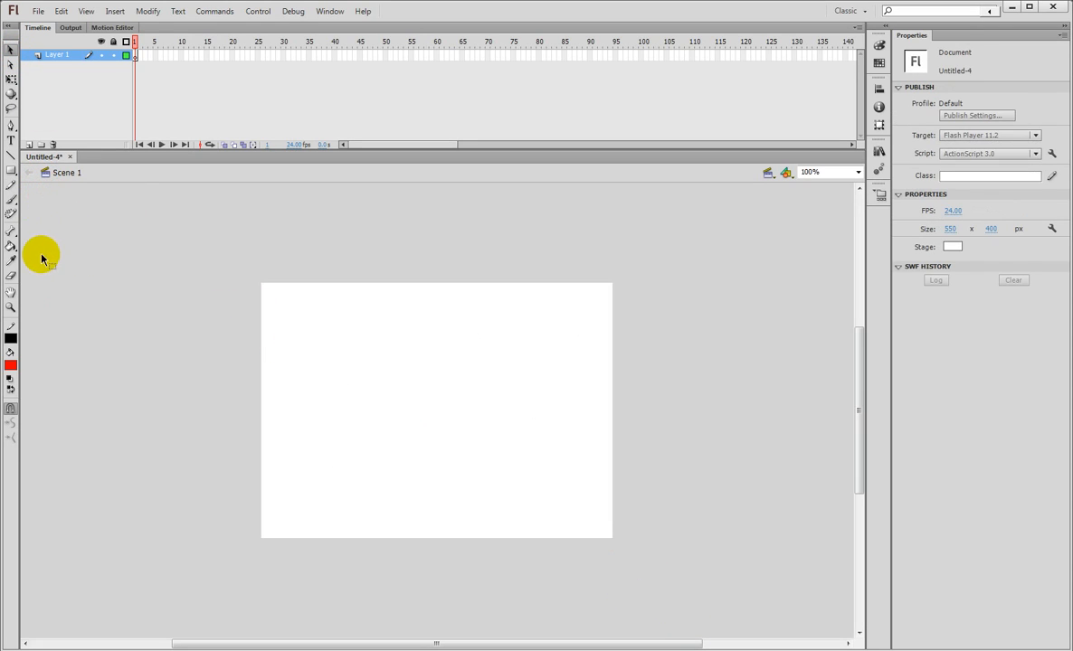
# Draw a wavy pencil line across the stage with smoothing 100 and a second one below it with smoothing 0.
pyautogui.click(11, 185)
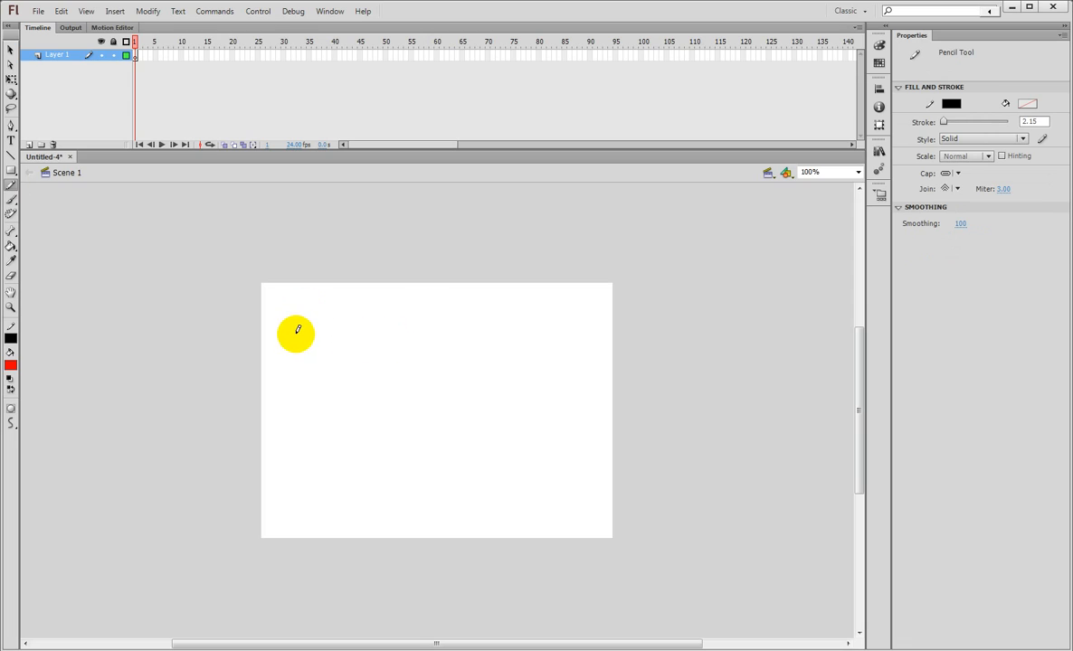
pyautogui.moveTo(276, 391)
pyautogui.mouseDown()
pyautogui.moveTo(327, 327)
pyautogui.moveTo(352, 381)
pyautogui.moveTo(405, 322)
pyautogui.moveTo(444, 360)
pyautogui.moveTo(506, 323)
pyautogui.moveTo(546, 378)
pyautogui.moveTo(568, 321)
pyautogui.moveTo(603, 357)
pyautogui.moveTo(624, 300)
pyautogui.mouseUp()
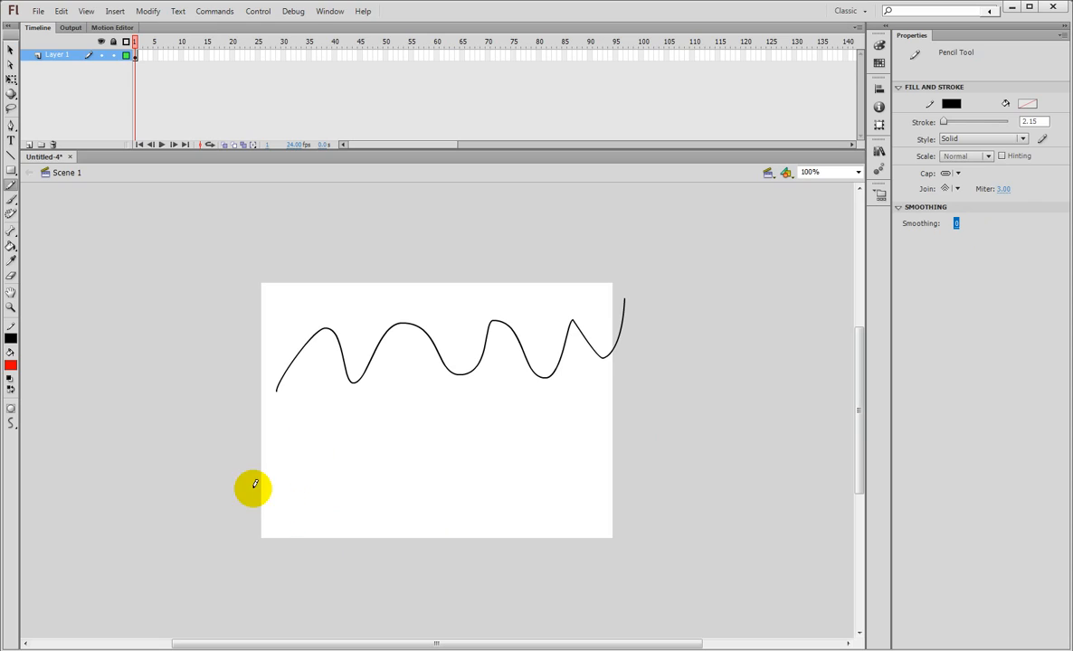
pyautogui.moveTo(275, 476)
pyautogui.mouseDown()
pyautogui.moveTo(316, 431)
pyautogui.moveTo(356, 467)
pyautogui.moveTo(405, 416)
pyautogui.moveTo(453, 454)
pyautogui.moveTo(503, 409)
pyautogui.moveTo(576, 431)
pyautogui.moveTo(644, 395)
pyautogui.mouseUp()
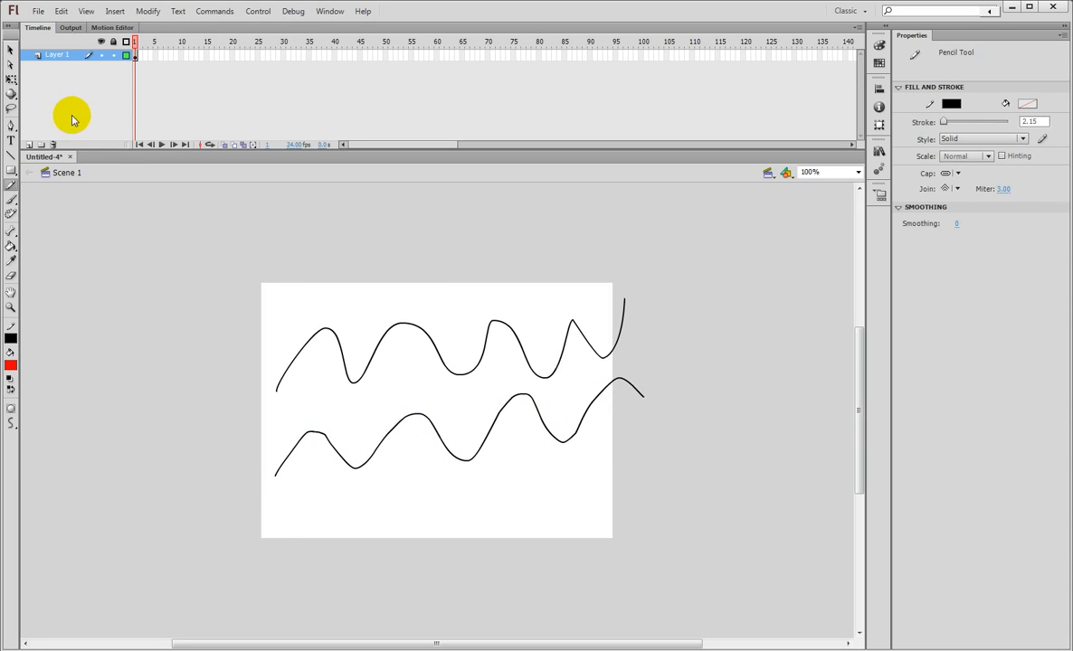
# Select the middle part of the lower wavy line, smooth it twice and straighten it once, and deselect it.
pyautogui.click(12, 52)
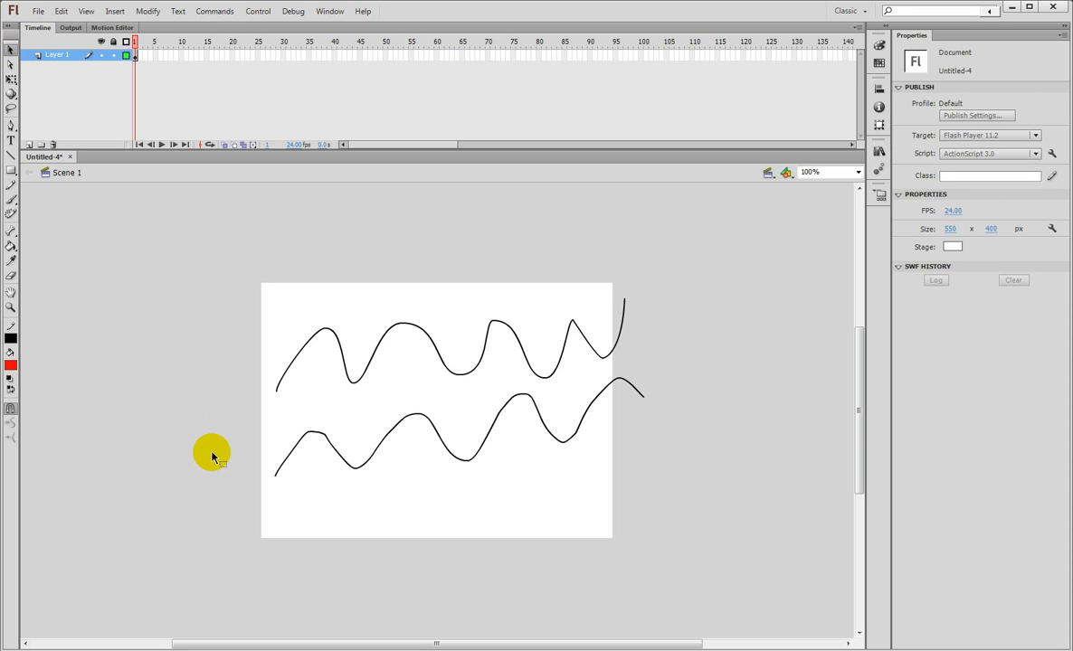
pyautogui.click(378, 458)
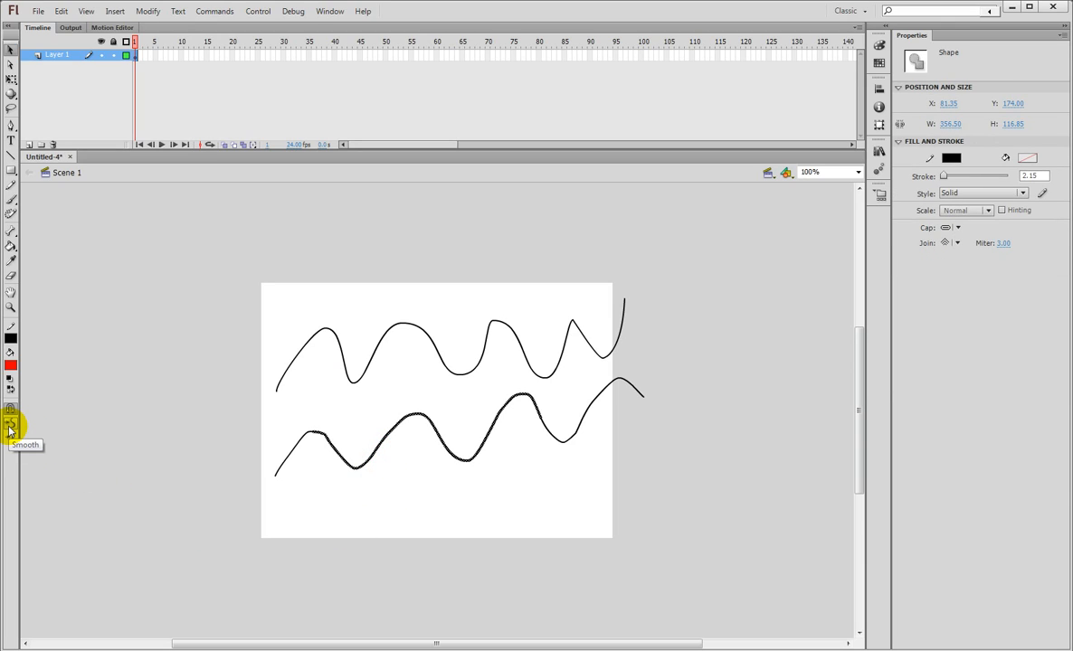
pyautogui.click(9, 427)
pyautogui.click(9, 427)
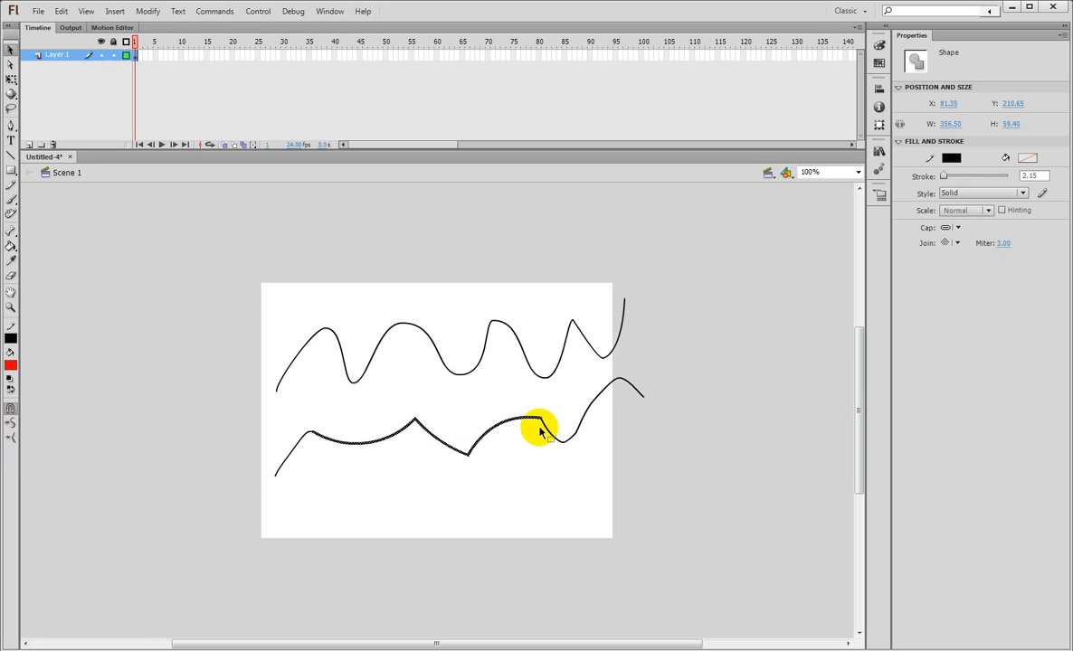
pyautogui.click(13, 442)
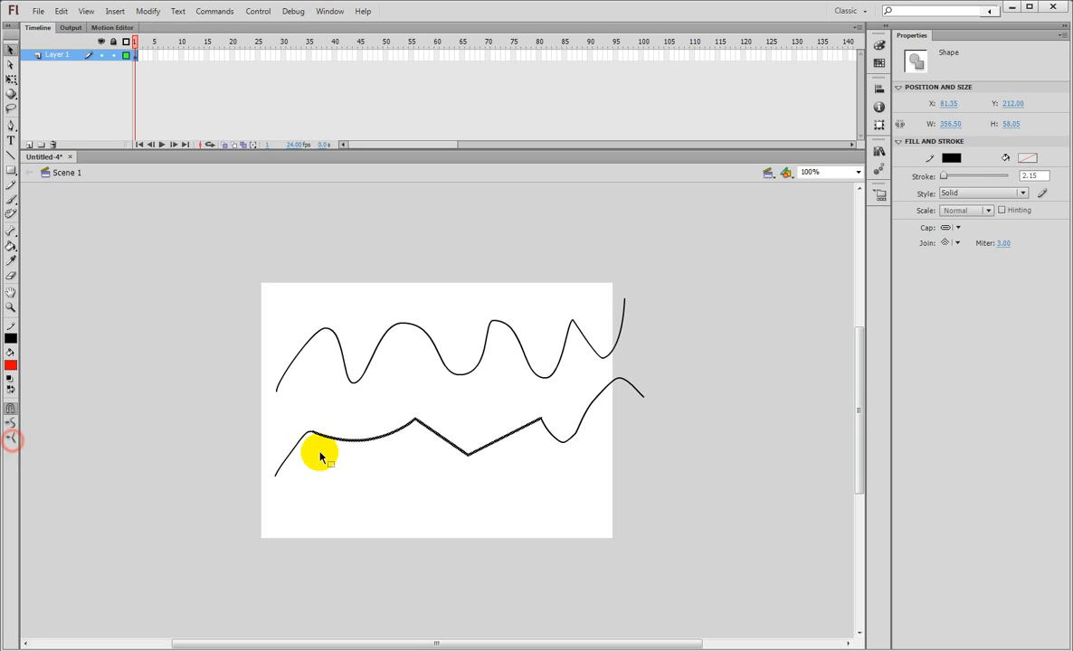
pyautogui.click(367, 453)
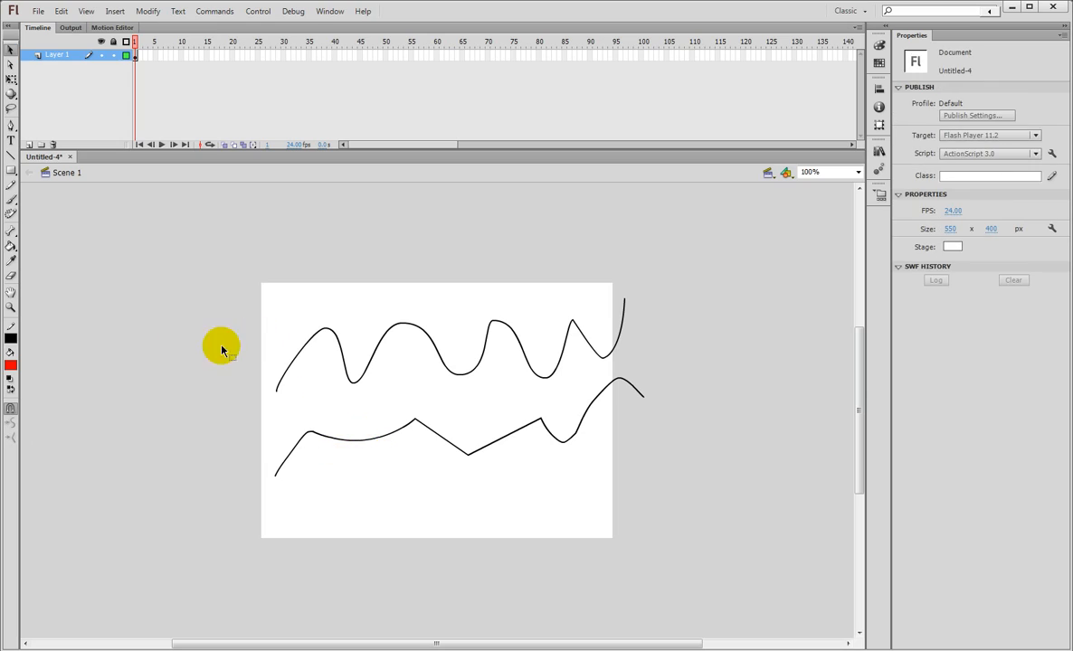
# Draw a large freehand pencil scribble over the two wavy lines and set the pencil mode to Ink.
pyautogui.click(10, 185)
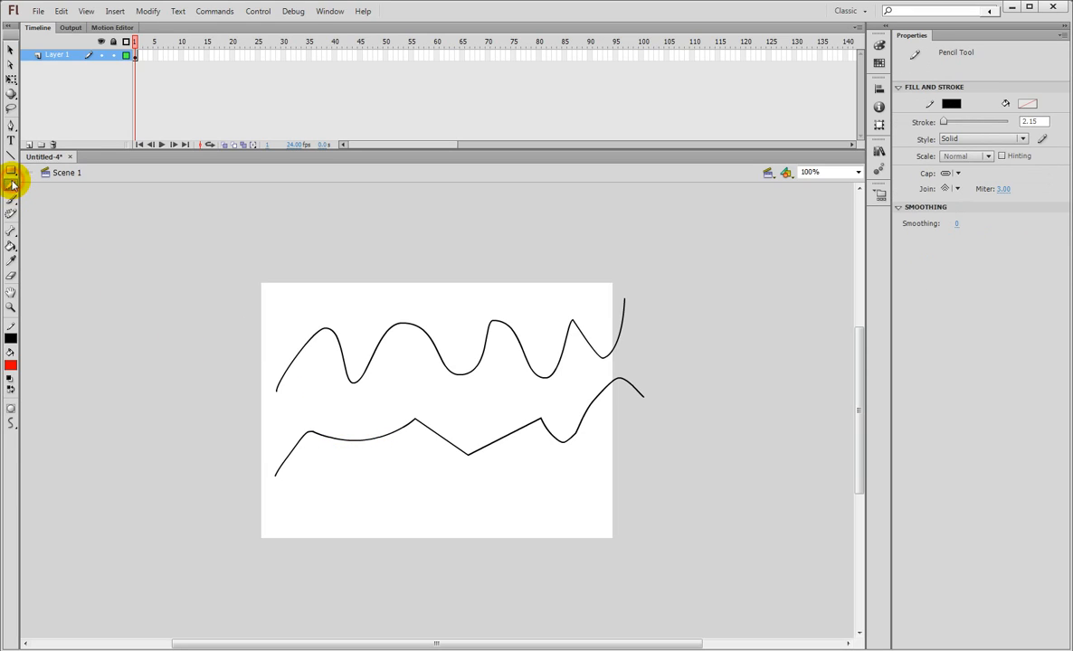
pyautogui.moveTo(269, 324)
pyautogui.mouseDown()
pyautogui.moveTo(322, 359)
pyautogui.moveTo(549, 342)
pyautogui.moveTo(383, 308)
pyautogui.moveTo(327, 513)
pyautogui.moveTo(521, 252)
pyautogui.moveTo(532, 434)
pyautogui.moveTo(500, 435)
pyautogui.mouseUp()
pyautogui.click(13, 425)
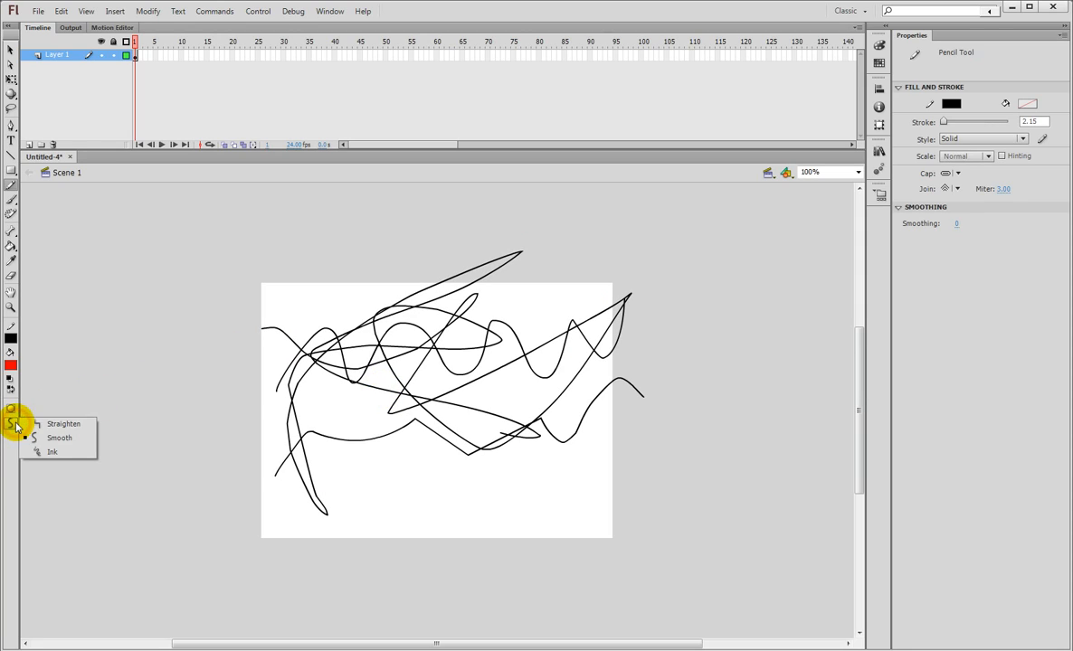
pyautogui.click(56, 452)
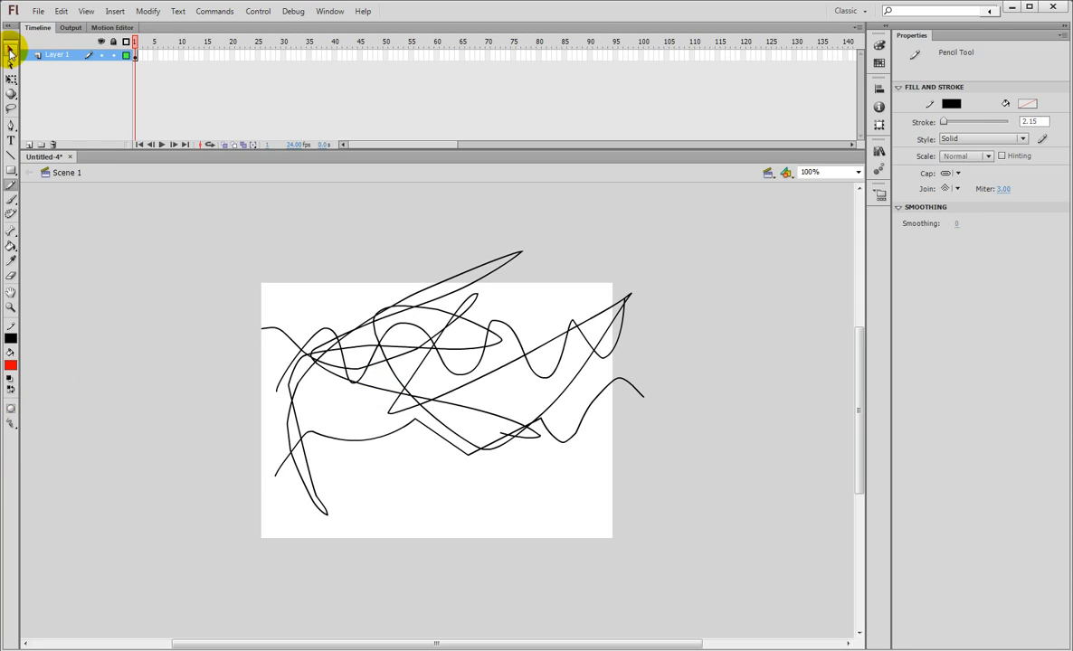
# Select all the pencil lines on and around the stage and delete them.
pyautogui.click(10, 52)
pyautogui.moveTo(177, 201); pyautogui.dragTo(620, 588)
pyautogui.press('Delete')
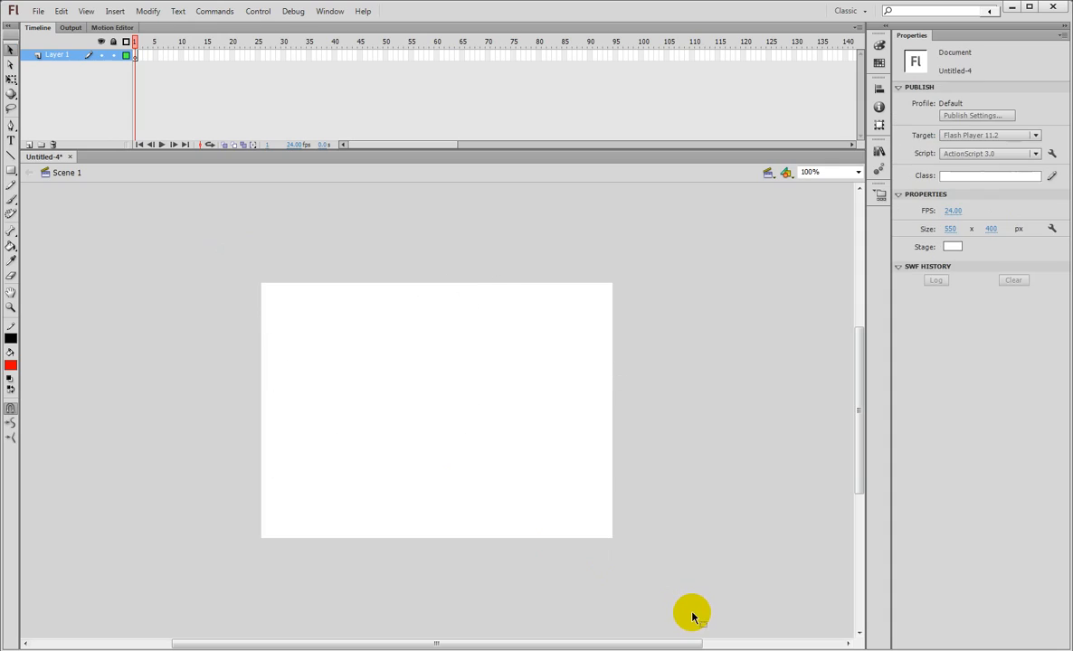
# Paint a large red freehand scribble across the stage and beyond its edges with the Brush tool.
pyautogui.click(11, 202)
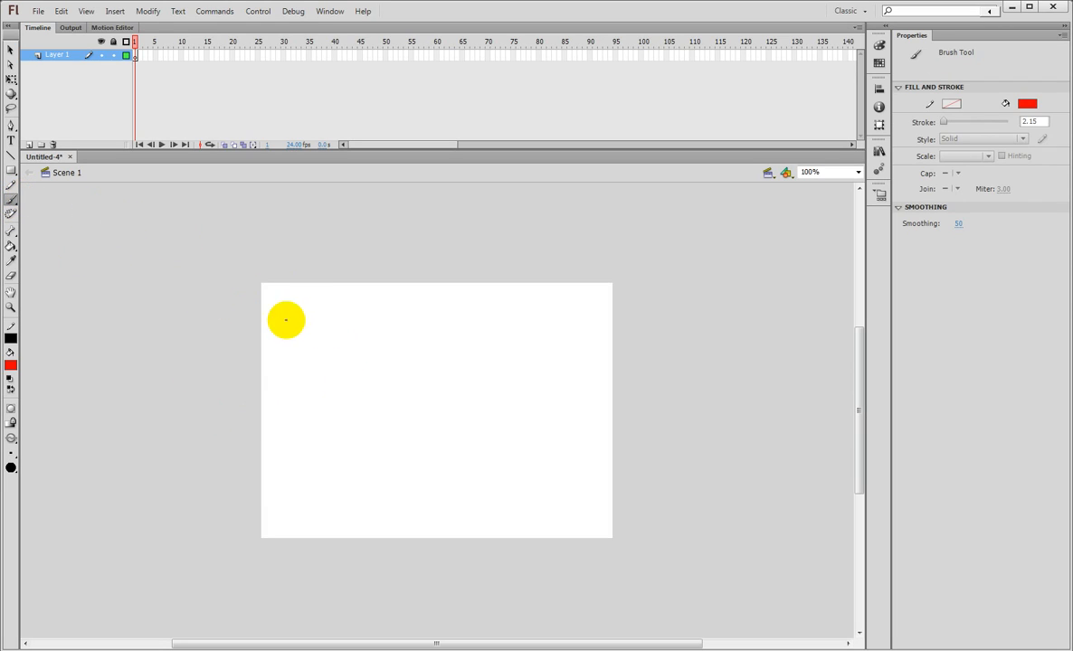
pyautogui.moveTo(266, 309)
pyautogui.mouseDown()
pyautogui.moveTo(402, 316)
pyautogui.moveTo(445, 493)
pyautogui.moveTo(627, 441)
pyautogui.mouseUp()
pyautogui.moveTo(588, 279)
pyautogui.mouseDown()
pyautogui.moveTo(429, 321)
pyautogui.moveTo(314, 293)
pyautogui.moveTo(197, 380)
pyautogui.moveTo(199, 471)
pyautogui.moveTo(322, 444)
pyautogui.moveTo(426, 522)
pyautogui.moveTo(693, 405)
pyautogui.moveTo(623, 284)
pyautogui.moveTo(437, 269)
pyautogui.mouseUp()
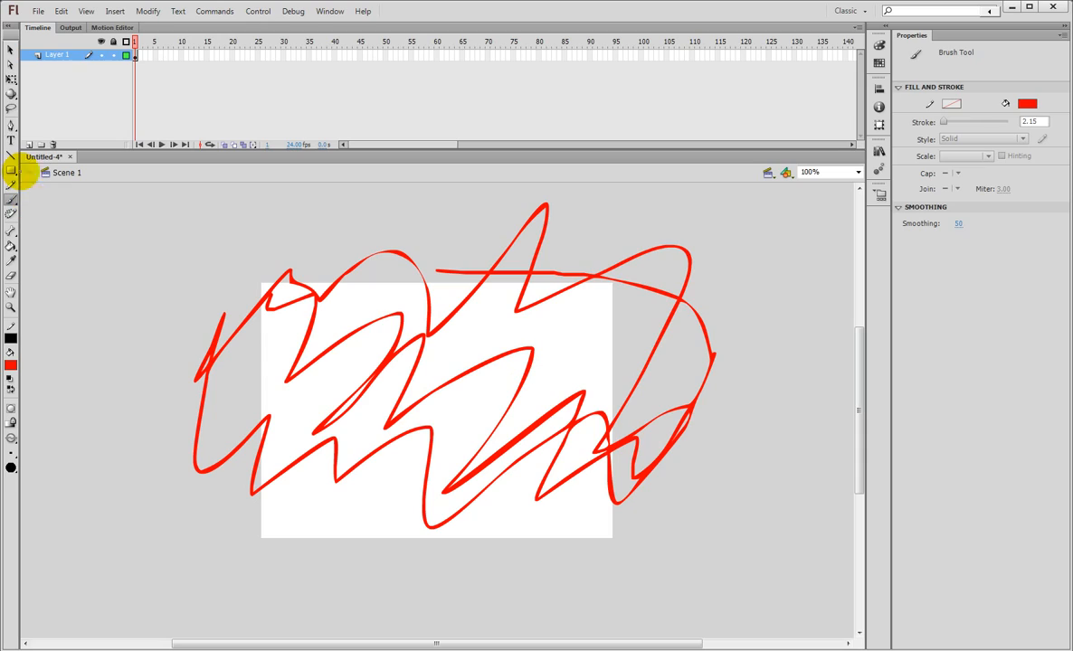
# Reshape the red scribble's arch near the stage's upper-left corner with the Subselection tool, pulling its outline into a wide filled area.
pyautogui.click(11, 65)
pyautogui.click(333, 299)
pyautogui.moveTo(345, 275); pyautogui.dragTo(370, 309)
pyautogui.click(357, 273)
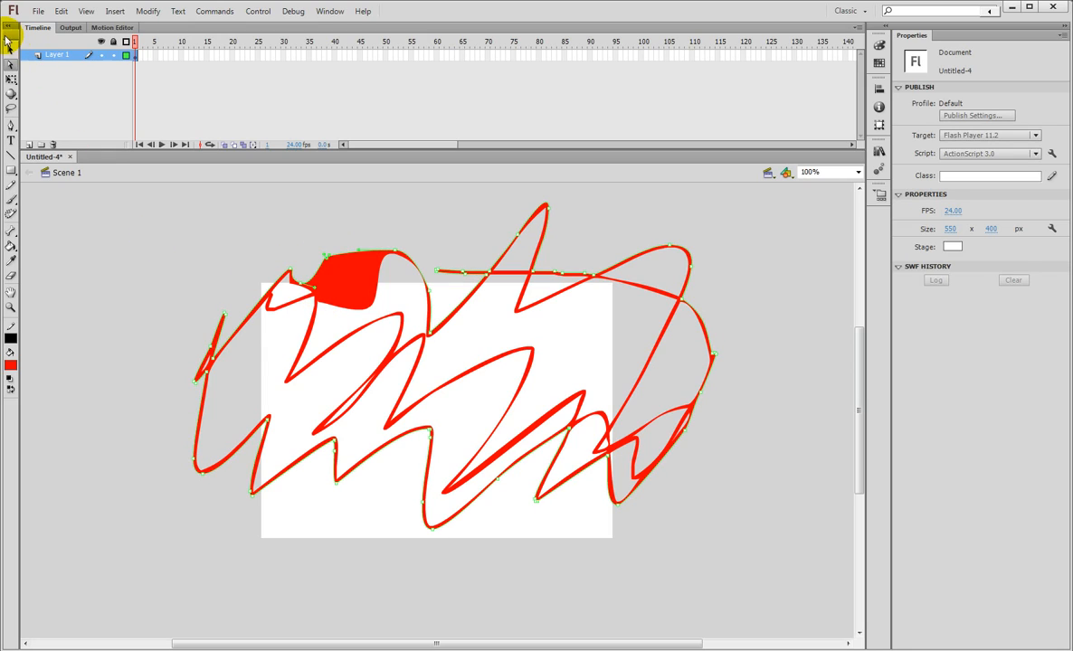
# Bend the right edge of the wide red area inward with the Selection tool and deselect the shape.
pyautogui.click(9, 51)
pyautogui.click(372, 280)
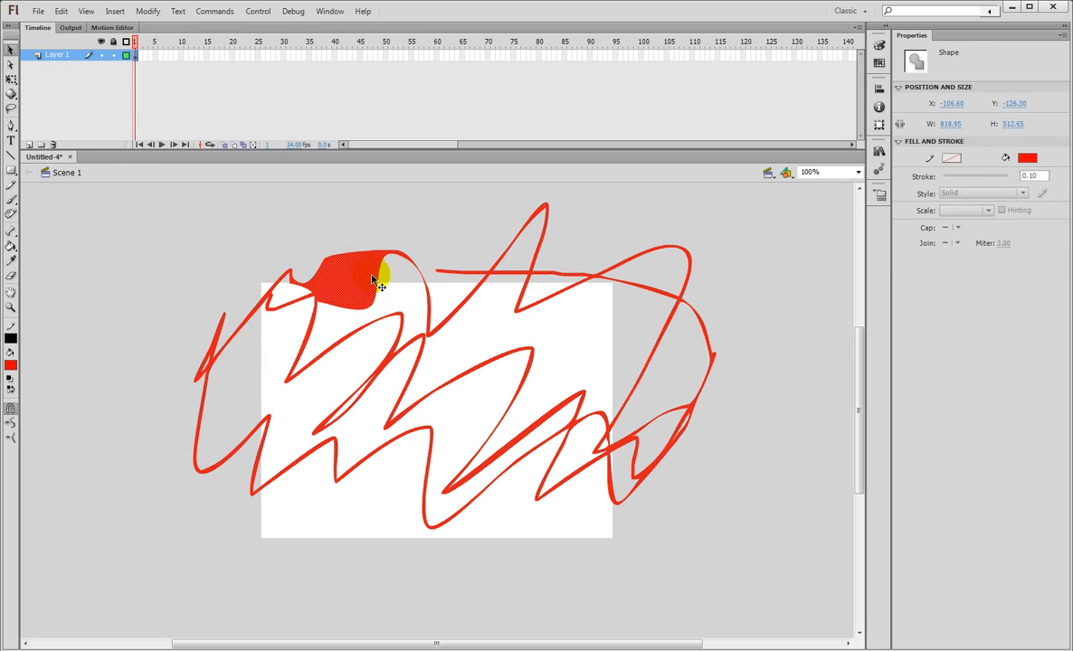
pyautogui.click(380, 287)
pyautogui.click(330, 264)
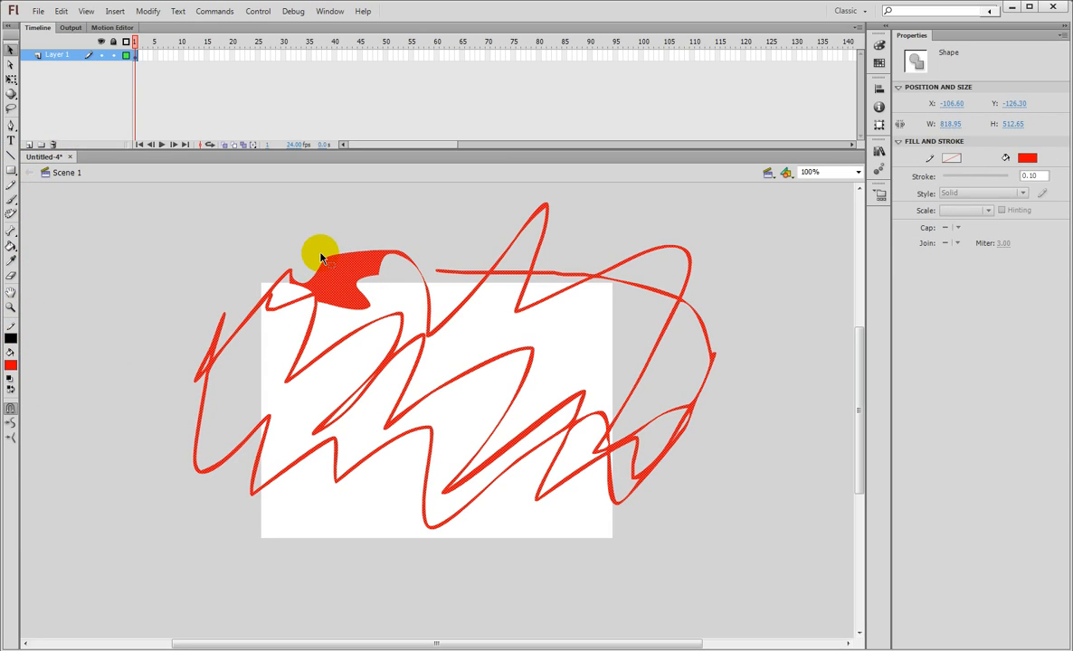
pyautogui.click(113, 328)
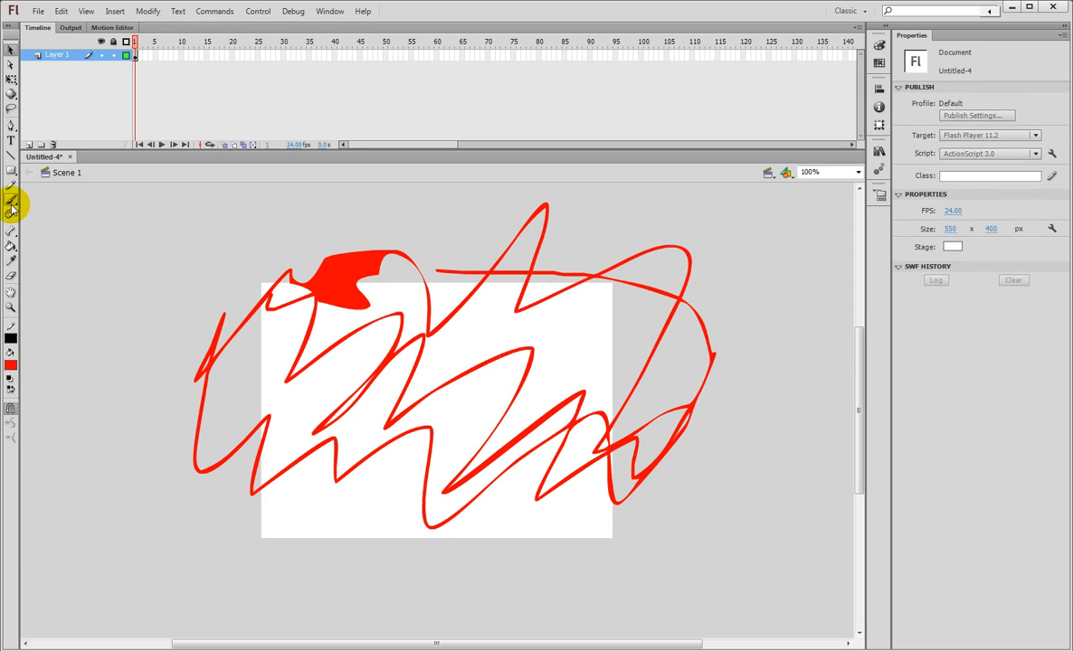
# Set the stroke color to blue and the Pencil tool's stroke size to 10.
pyautogui.click(11, 338)
pyautogui.click(26, 440)
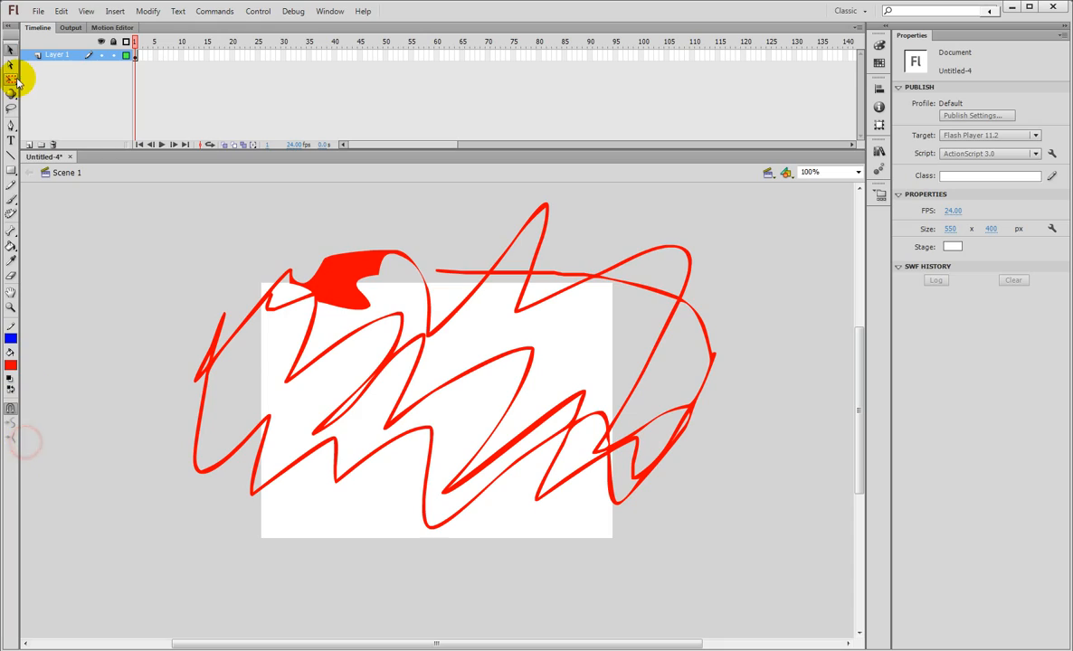
pyautogui.click(11, 184)
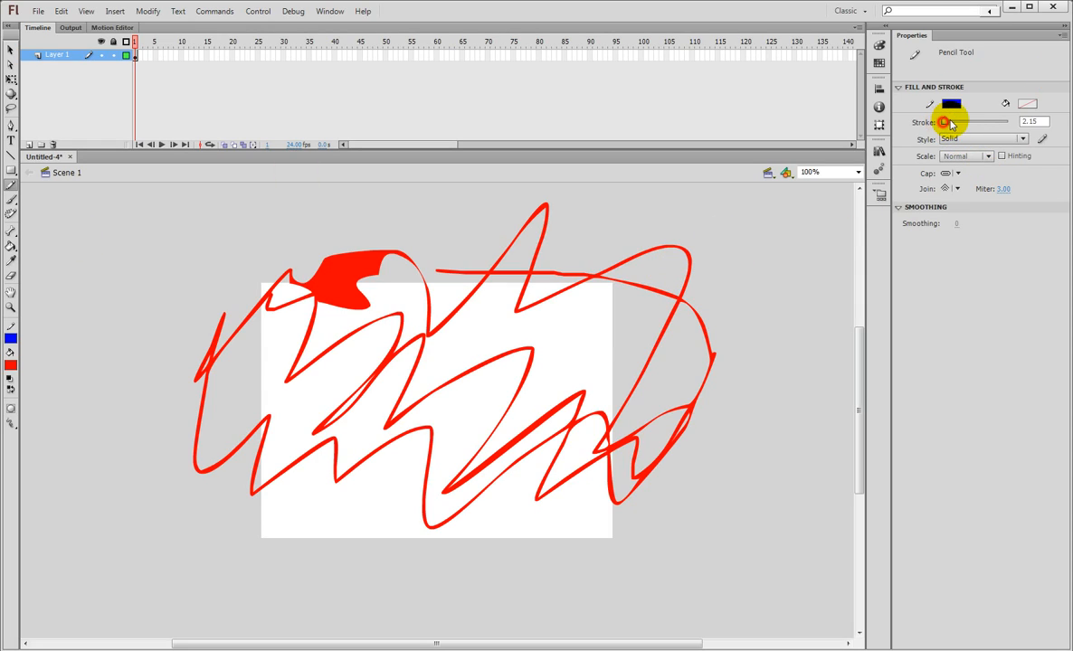
pyautogui.moveTo(943, 122); pyautogui.dragTo(953, 122)
pyautogui.write('10')
pyautogui.press('Return')
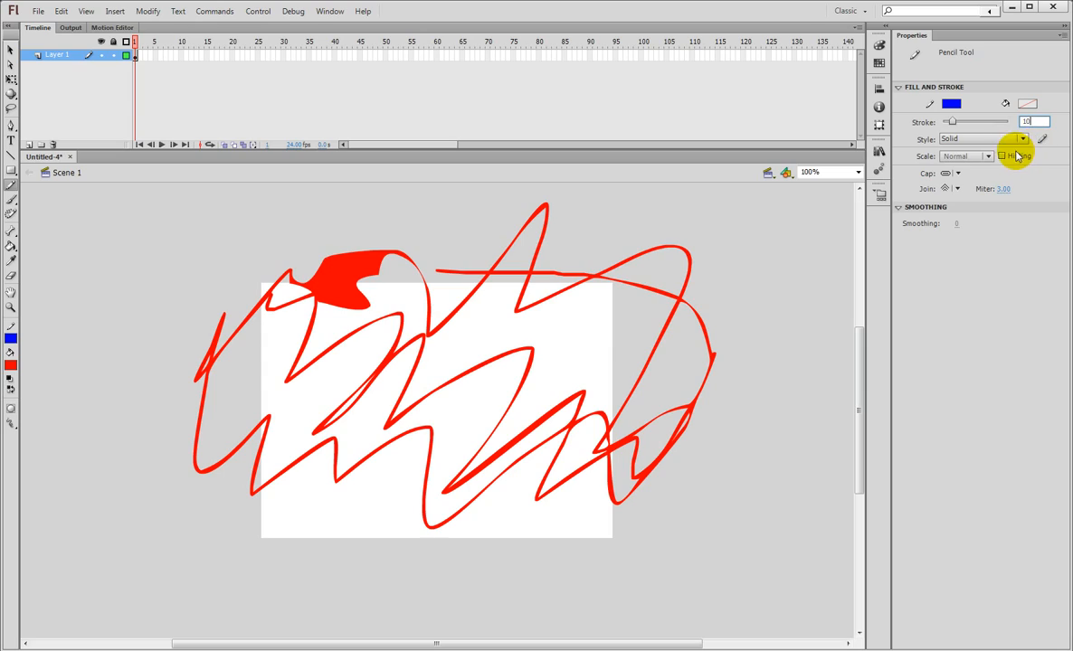
# Set the pencil stroke to Dashed style at size 2 and draw a long winding line across the stage.
pyautogui.click(993, 139)
pyautogui.click(1005, 180)
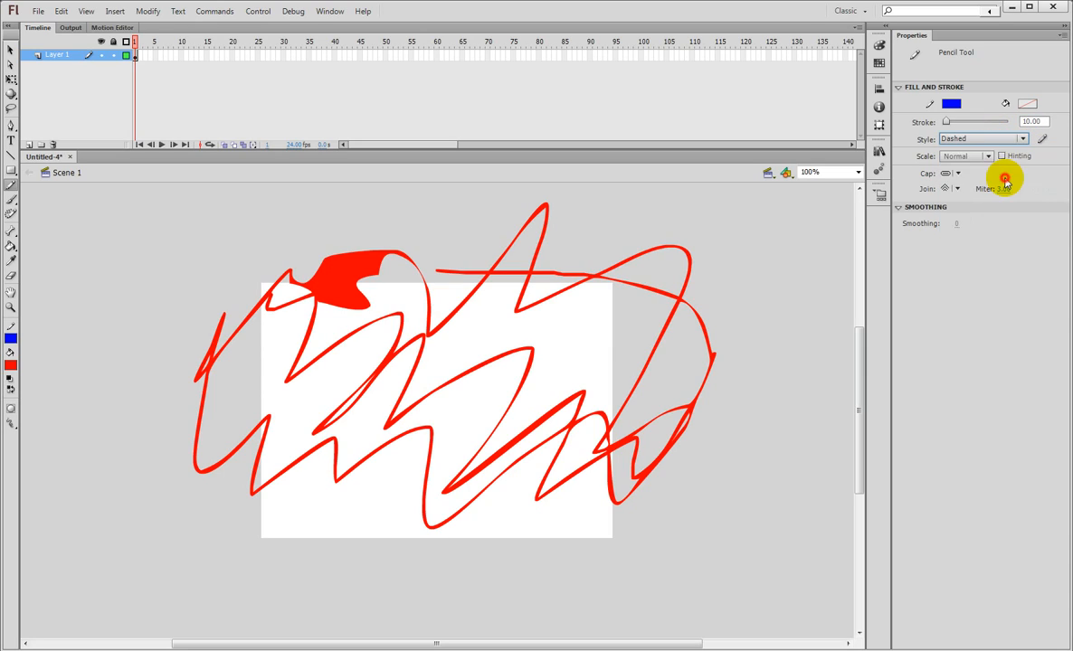
pyautogui.click(1033, 120)
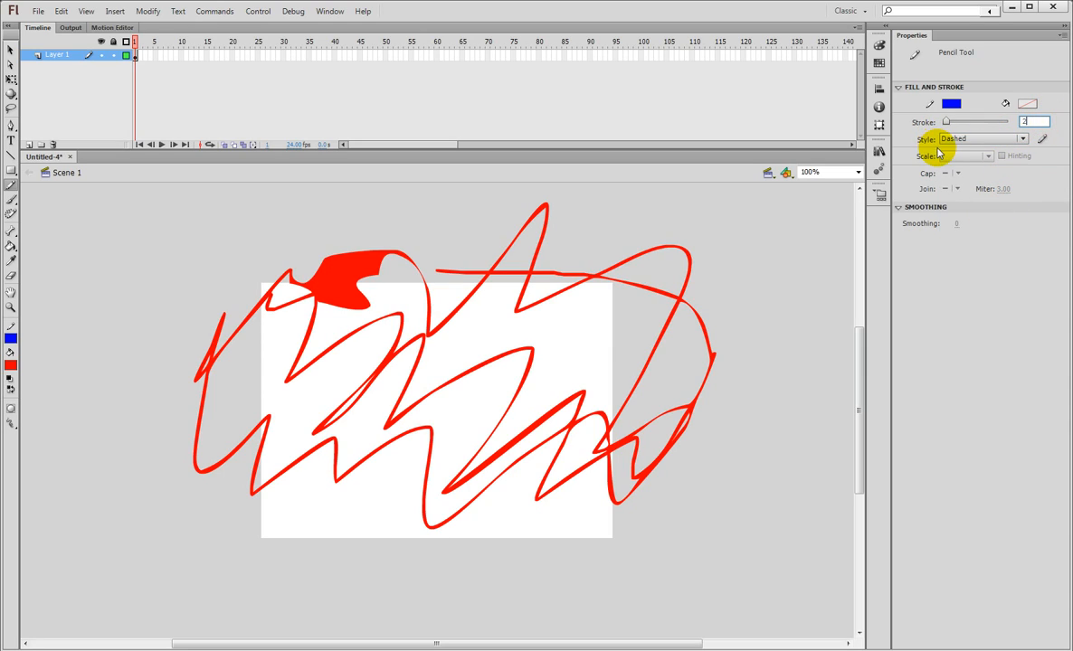
pyautogui.press('Return')
pyautogui.moveTo(263, 508)
pyautogui.mouseDown()
pyautogui.moveTo(349, 533)
pyautogui.moveTo(503, 475)
pyautogui.moveTo(556, 321)
pyautogui.moveTo(493, 277)
pyautogui.moveTo(482, 388)
pyautogui.moveTo(448, 425)
pyautogui.moveTo(415, 309)
pyautogui.moveTo(327, 288)
pyautogui.moveTo(340, 424)
pyautogui.moveTo(288, 427)
pyautogui.moveTo(276, 243)
pyautogui.mouseUp()
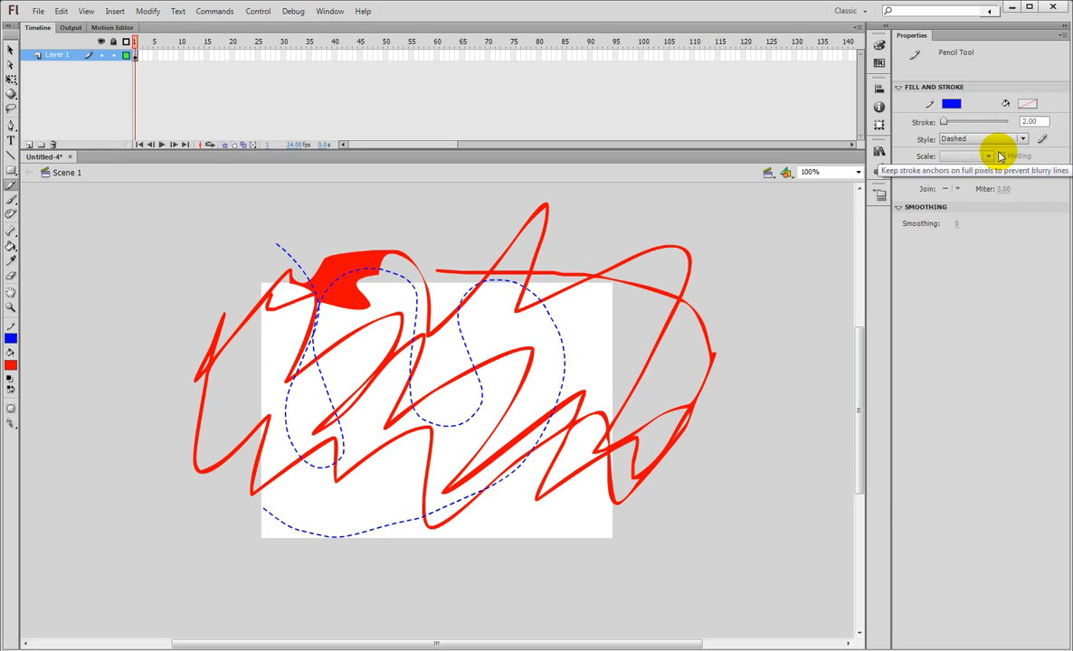
# Set the pencil stroke style to Solid and the Brush tool's fill color to green.
pyautogui.click(1020, 140)
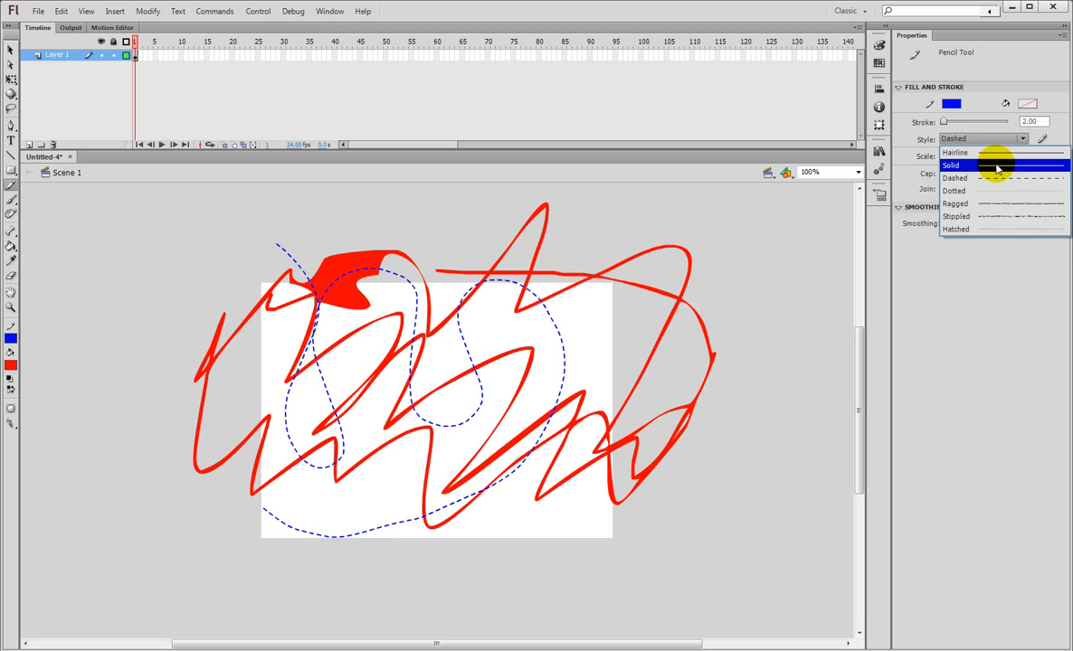
pyautogui.click(994, 162)
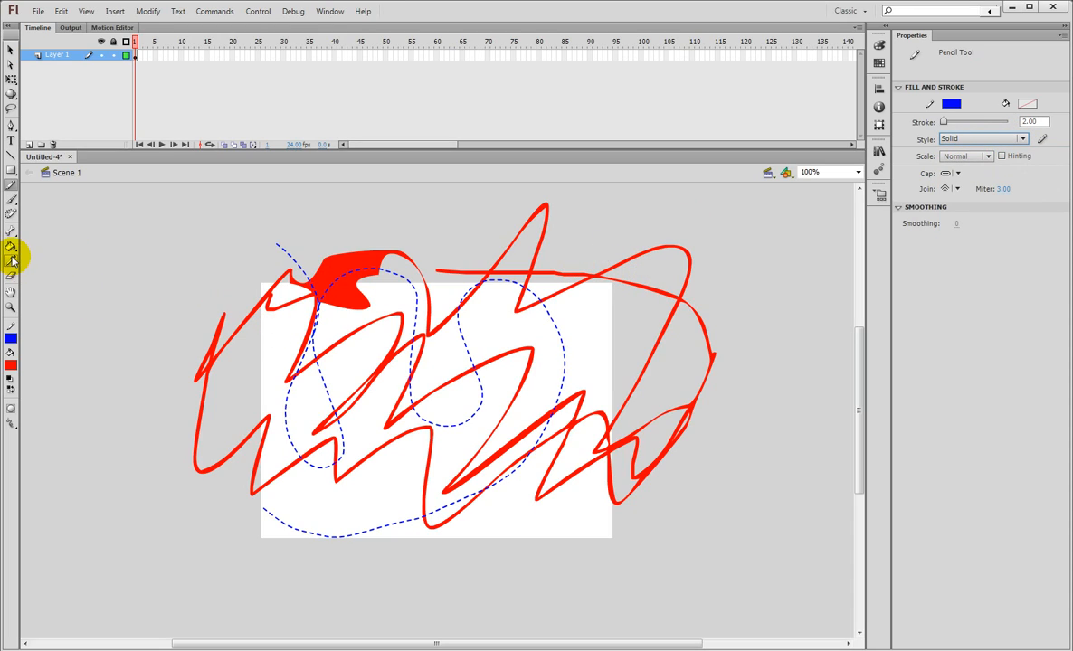
pyautogui.click(11, 199)
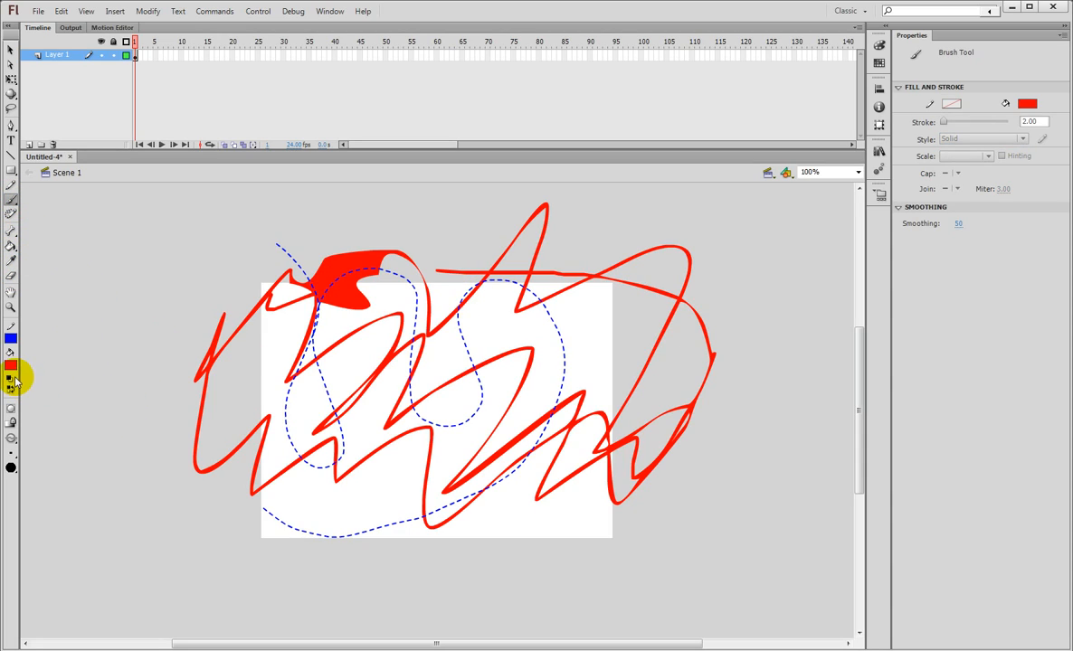
pyautogui.click(11, 367)
pyautogui.click(90, 388)
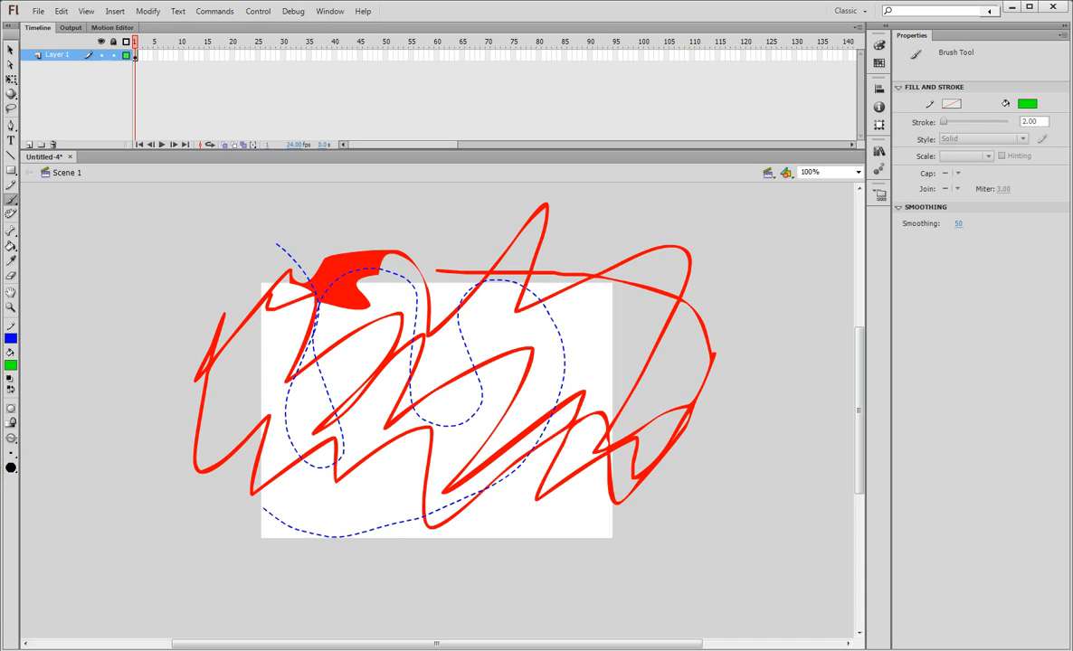
# Paint a wavy green stroke above the stage with the second-largest brush size and undo it.
pyautogui.click(12, 455)
pyautogui.click(13, 457)
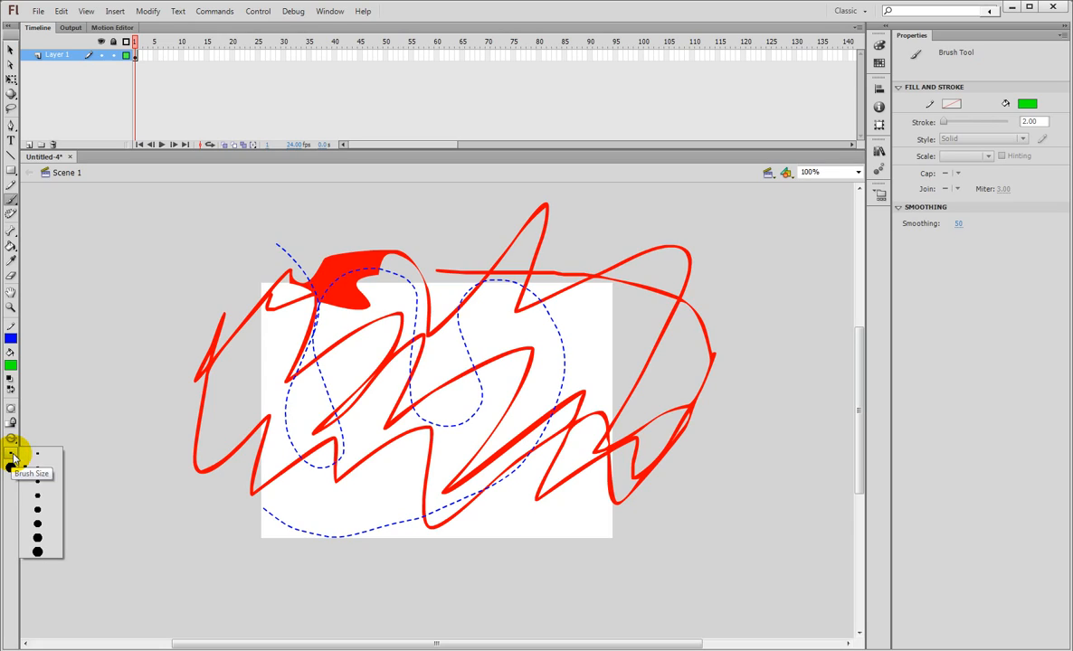
pyautogui.click(37, 538)
pyautogui.moveTo(199, 217)
pyautogui.mouseDown()
pyautogui.moveTo(239, 201)
pyautogui.moveTo(724, 217)
pyautogui.mouseUp()
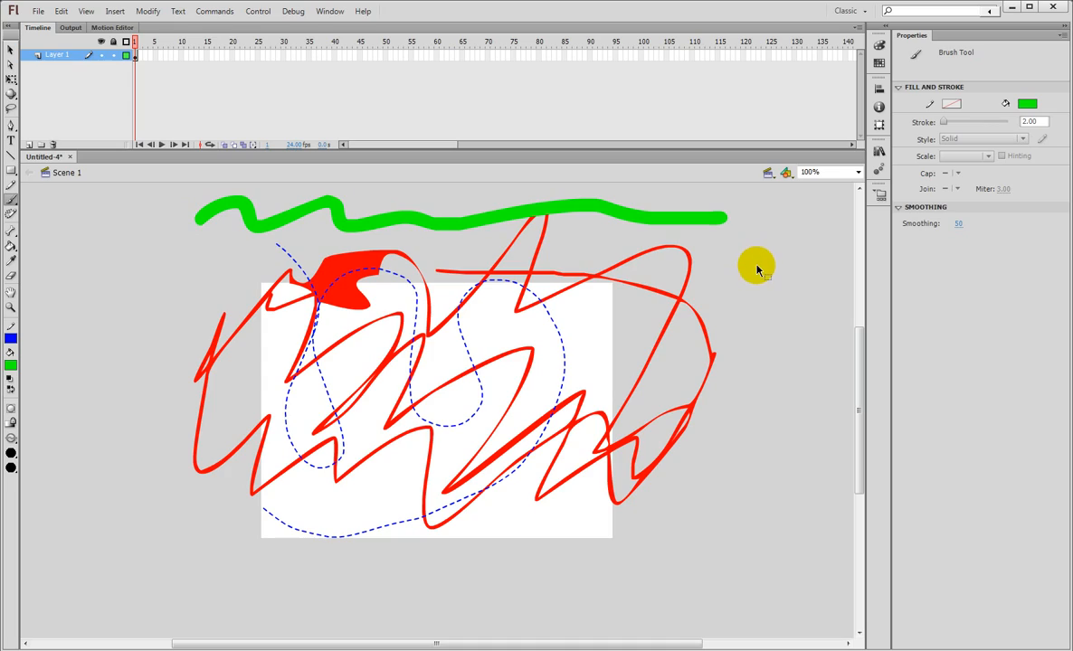
pyautogui.hotkey('ctrl', 'z')
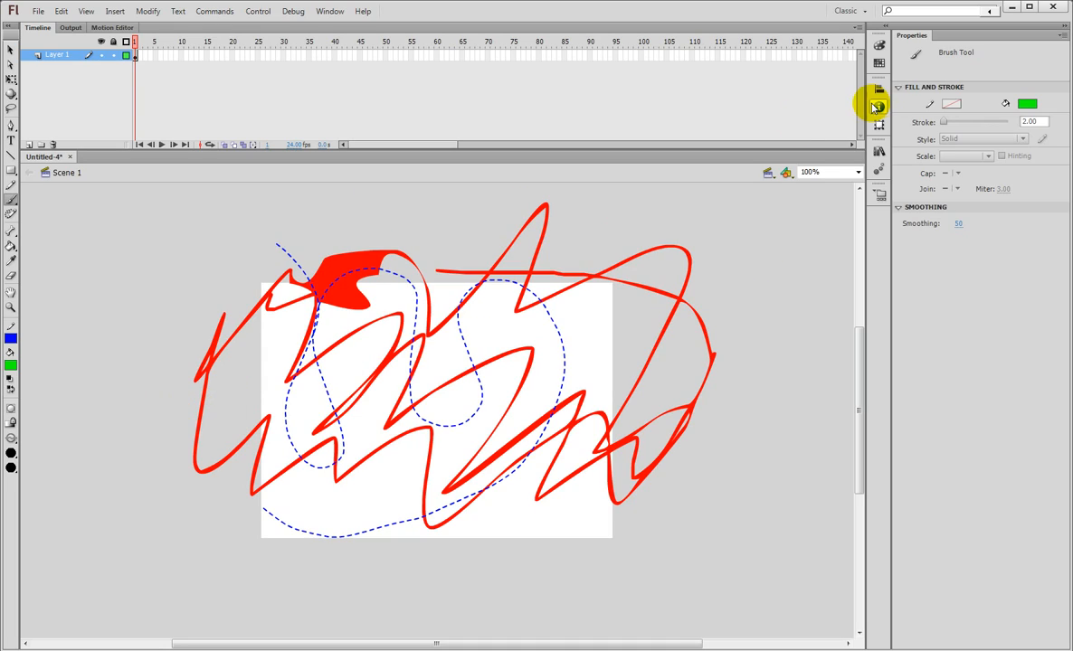
# Set the Brush tool to the second-smallest brush size.
pyautogui.click(941, 119)
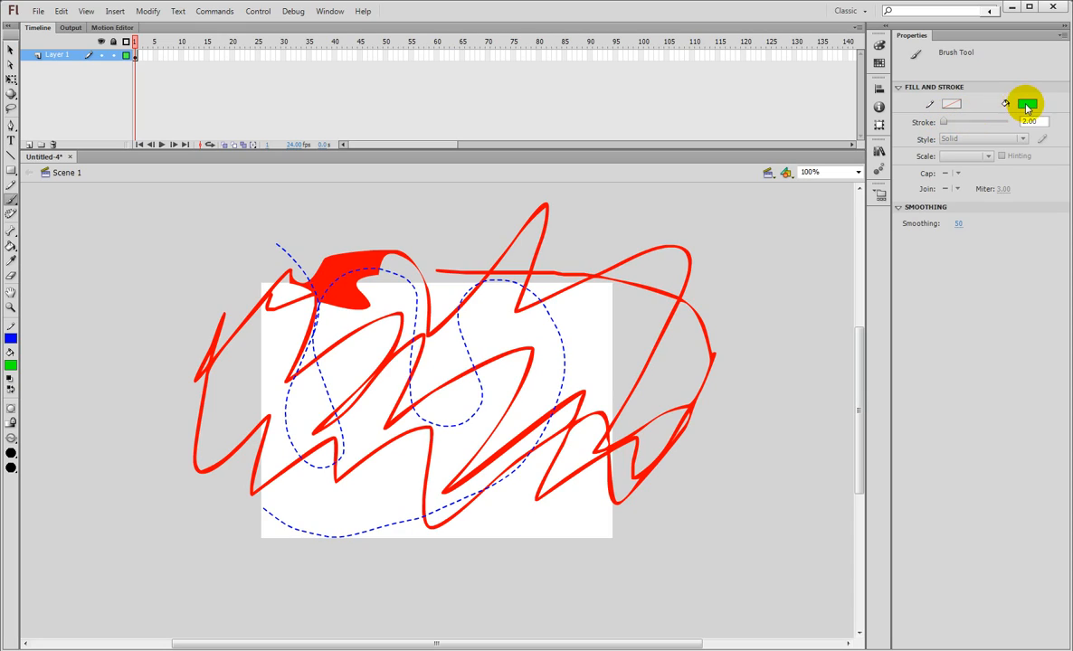
pyautogui.click(12, 455)
pyautogui.click(38, 468)
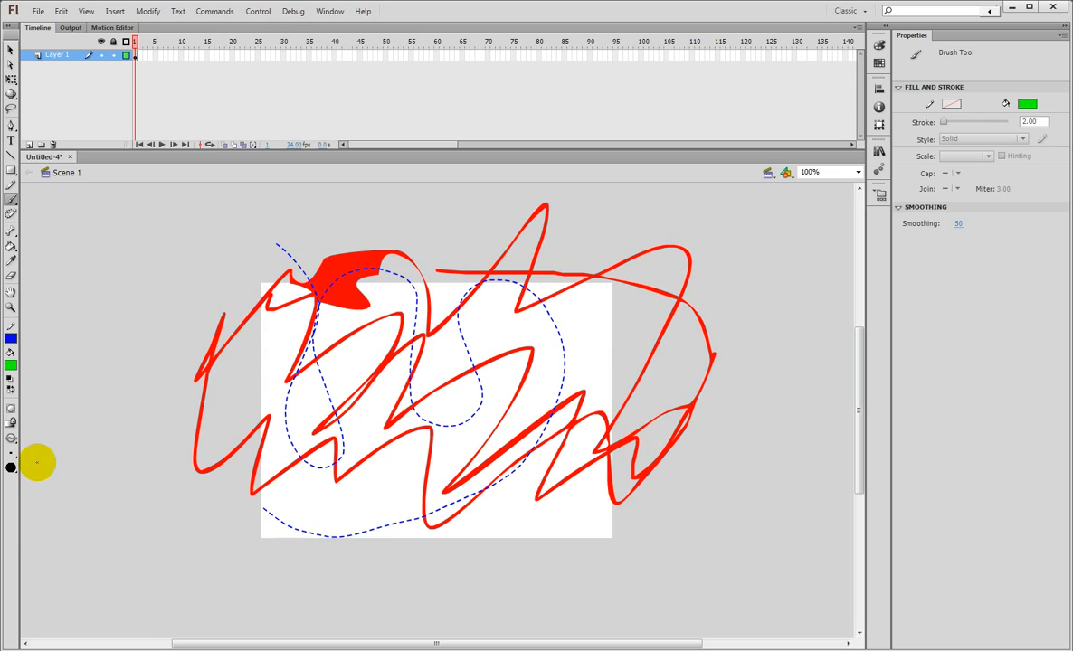
pyautogui.click(11, 184)
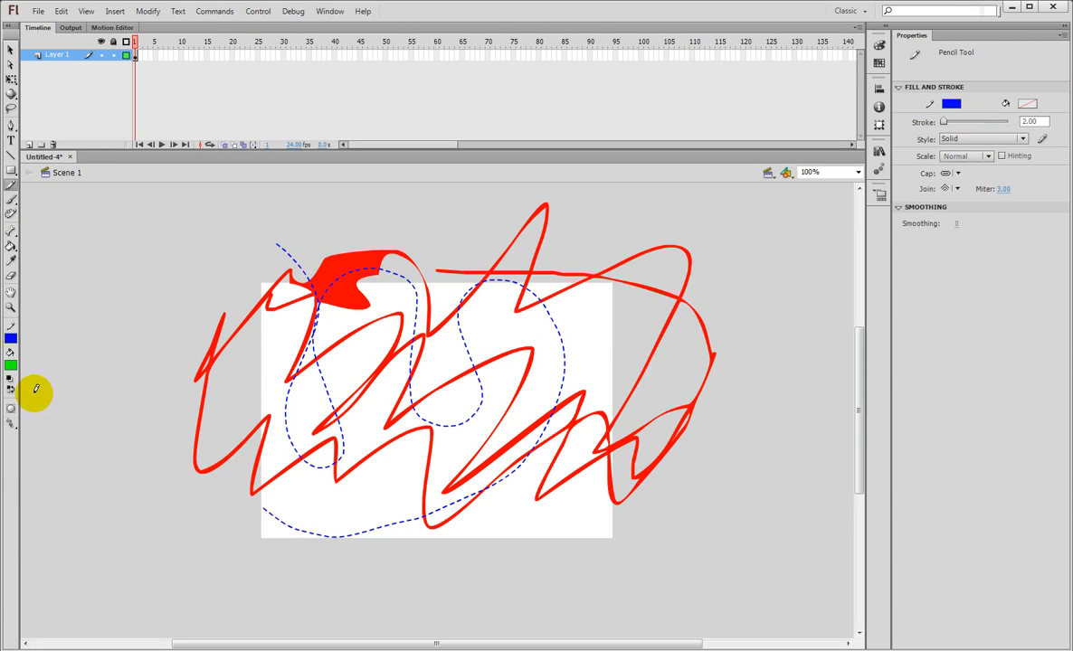
pyautogui.click(11, 199)
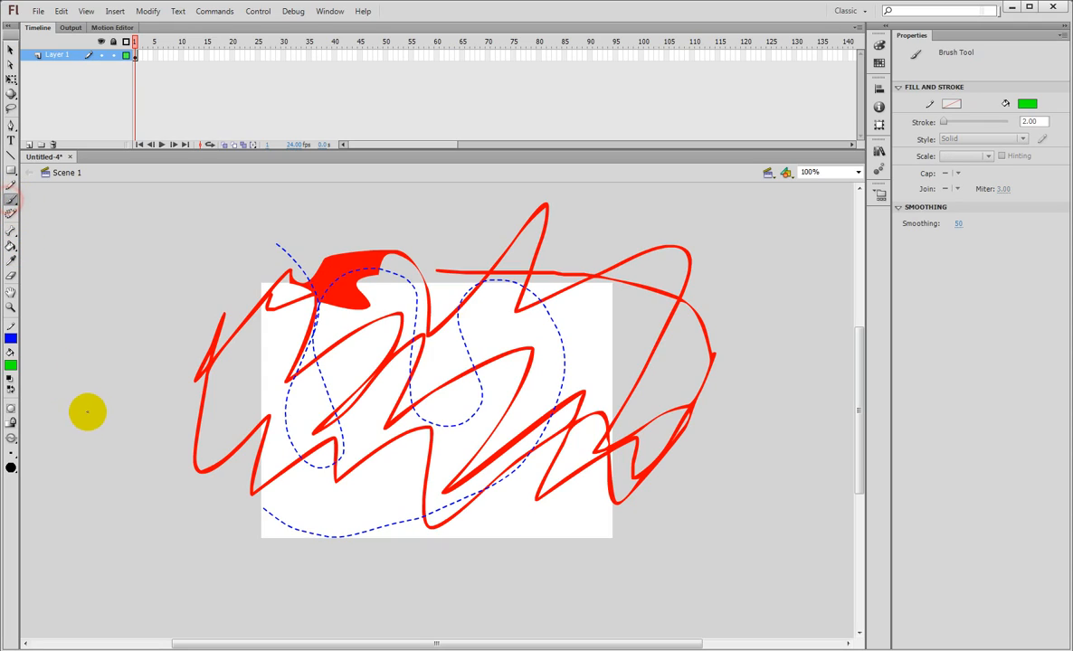
pyautogui.click(12, 454)
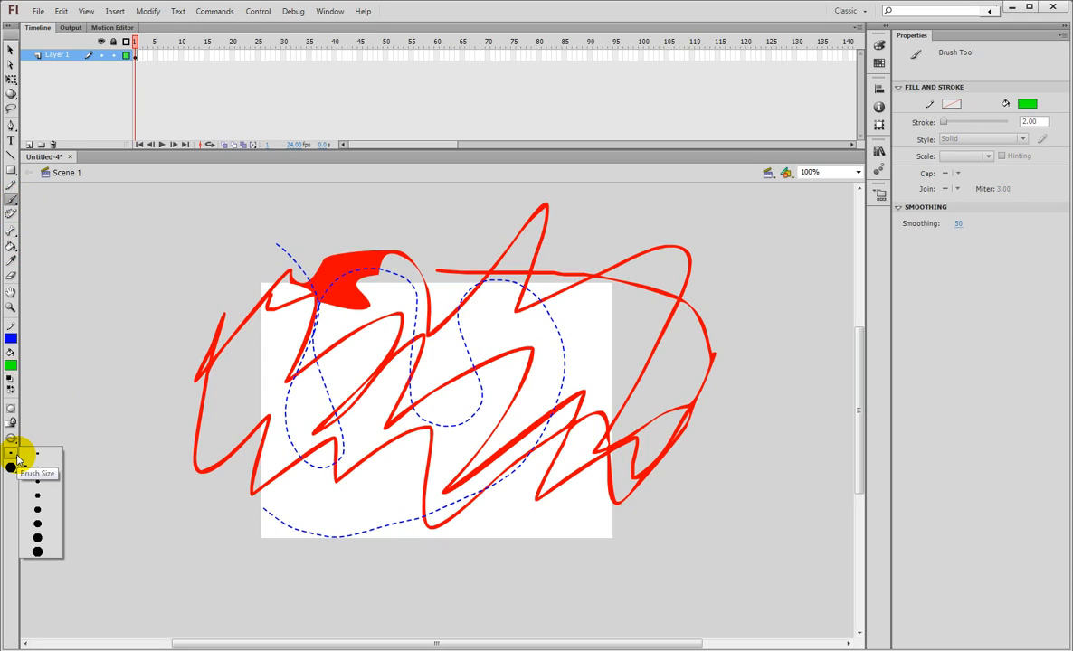
pyautogui.click(11, 453)
pyautogui.click(12, 468)
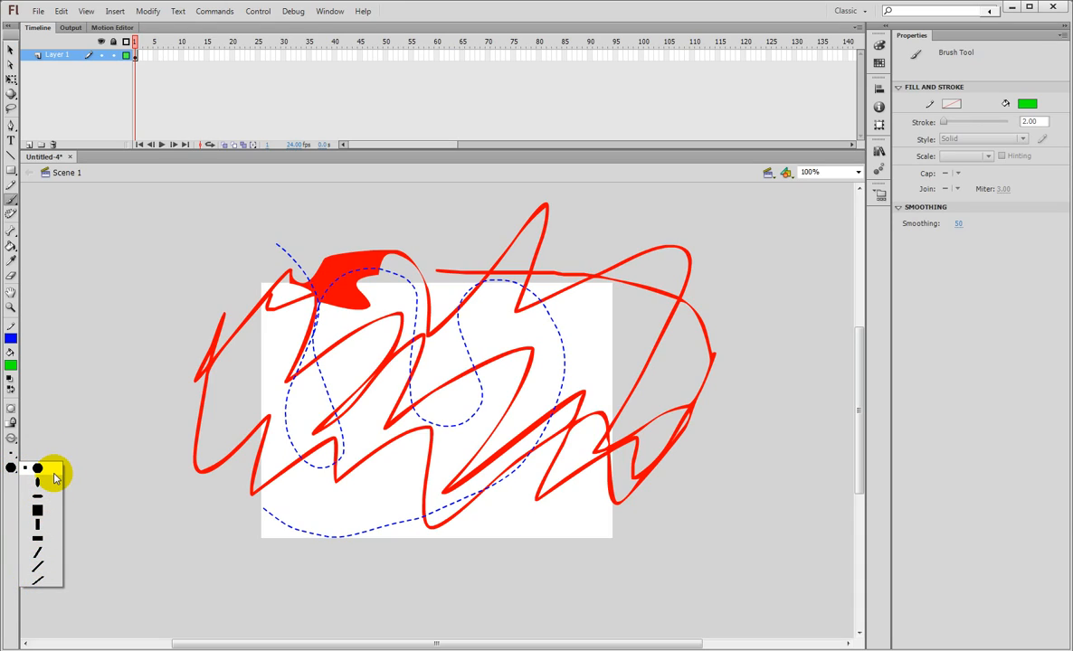
pyautogui.click(49, 476)
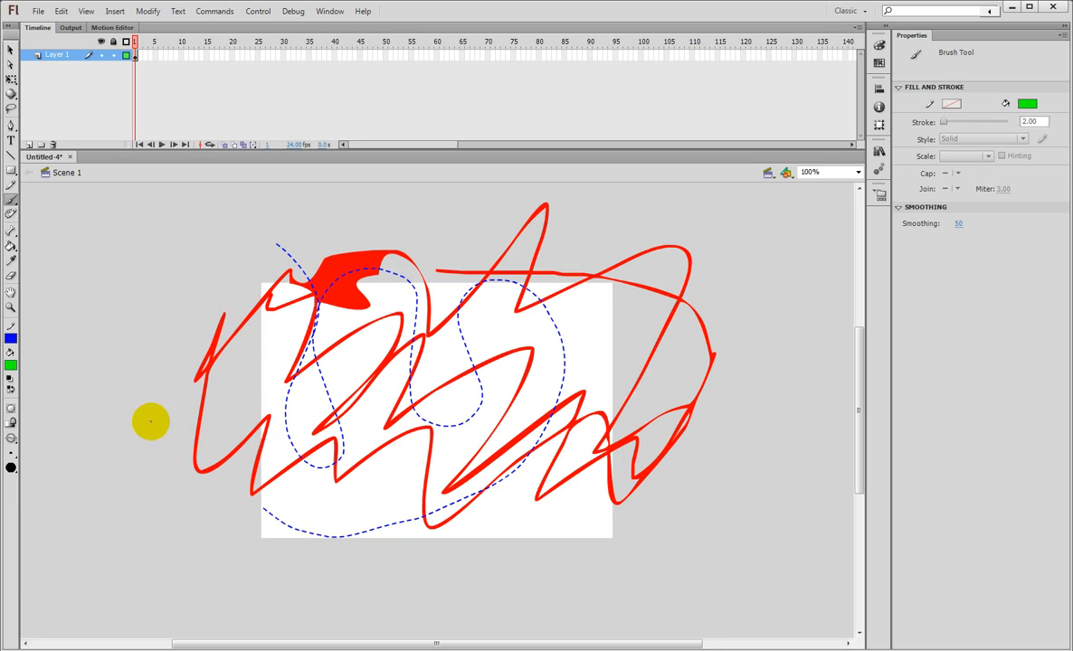
# Set the Brush tool to a large brush size, paint a trial stroke beside the stage's left edge and undo it.
pyautogui.click(11, 452)
pyautogui.click(19, 528)
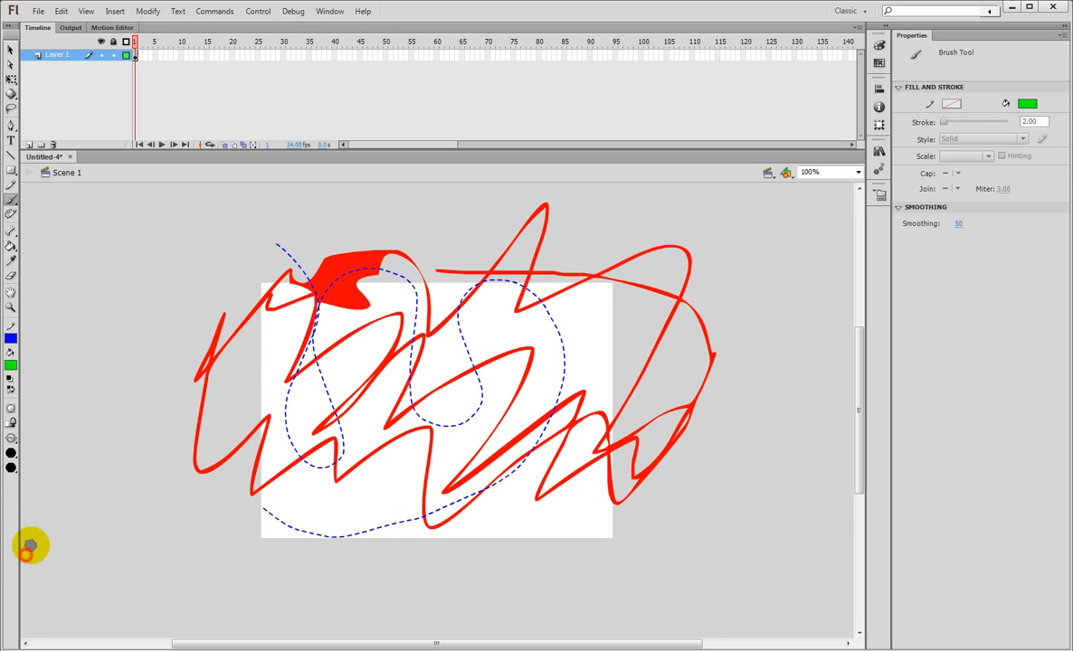
pyautogui.moveTo(141, 228)
pyautogui.mouseDown()
pyautogui.moveTo(154, 310)
pyautogui.moveTo(136, 311)
pyautogui.moveTo(131, 498)
pyautogui.mouseUp()
pyautogui.hotkey('ctrl', 'z')
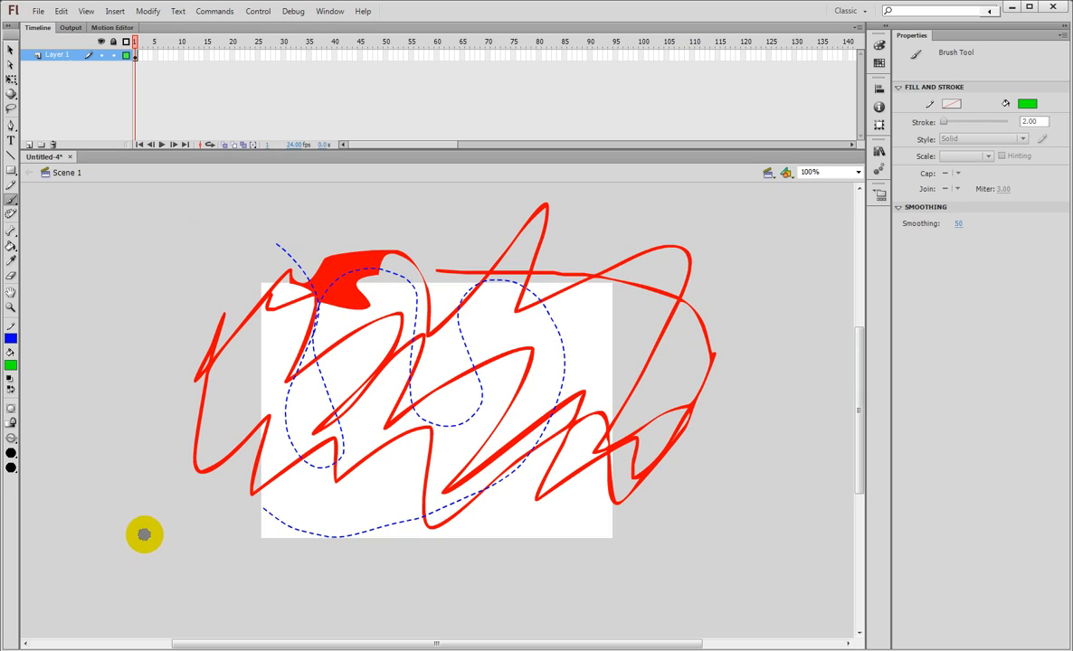
# Handwrite a five-letter name in thick green brush strokes across the stage's upper edge.
pyautogui.moveTo(168, 210)
pyautogui.mouseDown()
pyautogui.moveTo(148, 317)
pyautogui.moveTo(192, 258)
pyautogui.moveTo(145, 315)
pyautogui.mouseUp()
pyautogui.moveTo(238, 270)
pyautogui.mouseDown()
pyautogui.moveTo(236, 257)
pyautogui.moveTo(367, 237)
pyautogui.moveTo(378, 299)
pyautogui.mouseUp()
pyautogui.click(408, 208)
pyautogui.moveTo(468, 228)
pyautogui.mouseDown()
pyautogui.moveTo(451, 242)
pyautogui.moveTo(447, 282)
pyautogui.mouseUp()
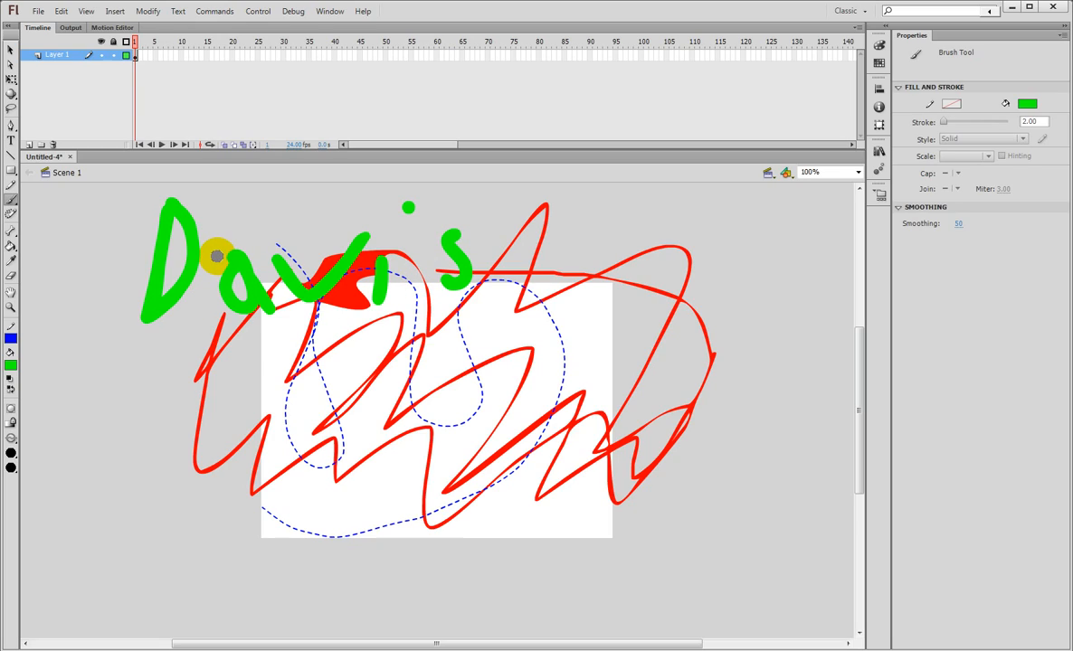
# Set the brush shape to a diagonal slant and handwrite the same name in green below the first one.
pyautogui.click(13, 468)
pyautogui.click(36, 570)
pyautogui.moveTo(154, 361); pyautogui.dragTo(122, 491)
pyautogui.moveTo(151, 367); pyautogui.dragTo(98, 505)
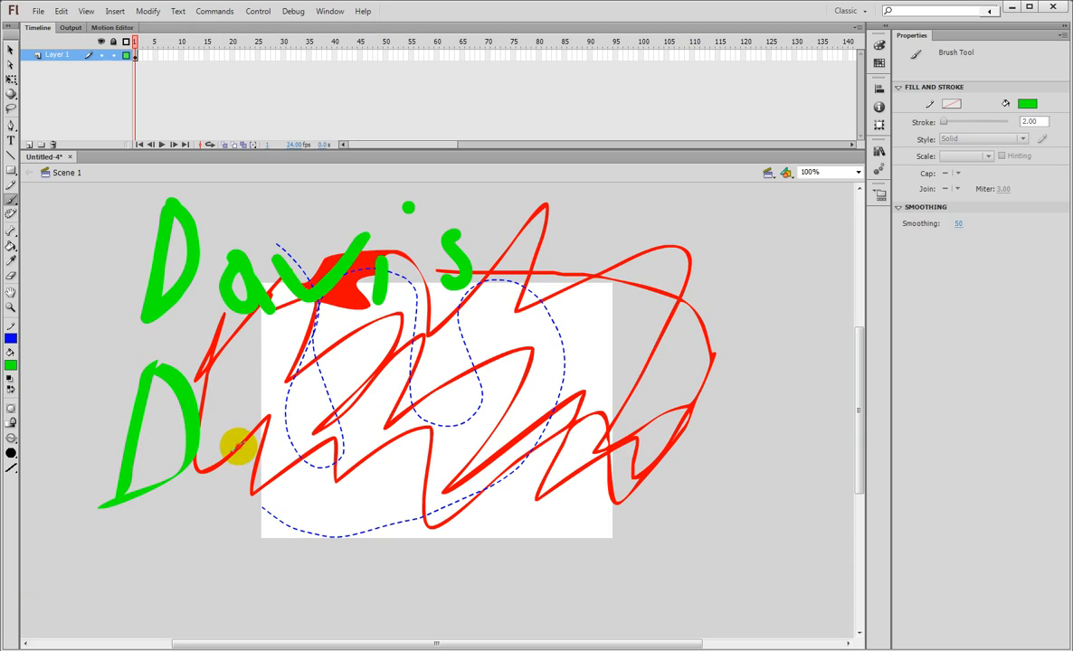
pyautogui.moveTo(276, 407)
pyautogui.mouseDown()
pyautogui.moveTo(231, 425)
pyautogui.moveTo(304, 448)
pyautogui.moveTo(338, 376)
pyautogui.moveTo(407, 407)
pyautogui.moveTo(428, 353)
pyautogui.moveTo(488, 421)
pyautogui.moveTo(441, 407)
pyautogui.mouseUp()
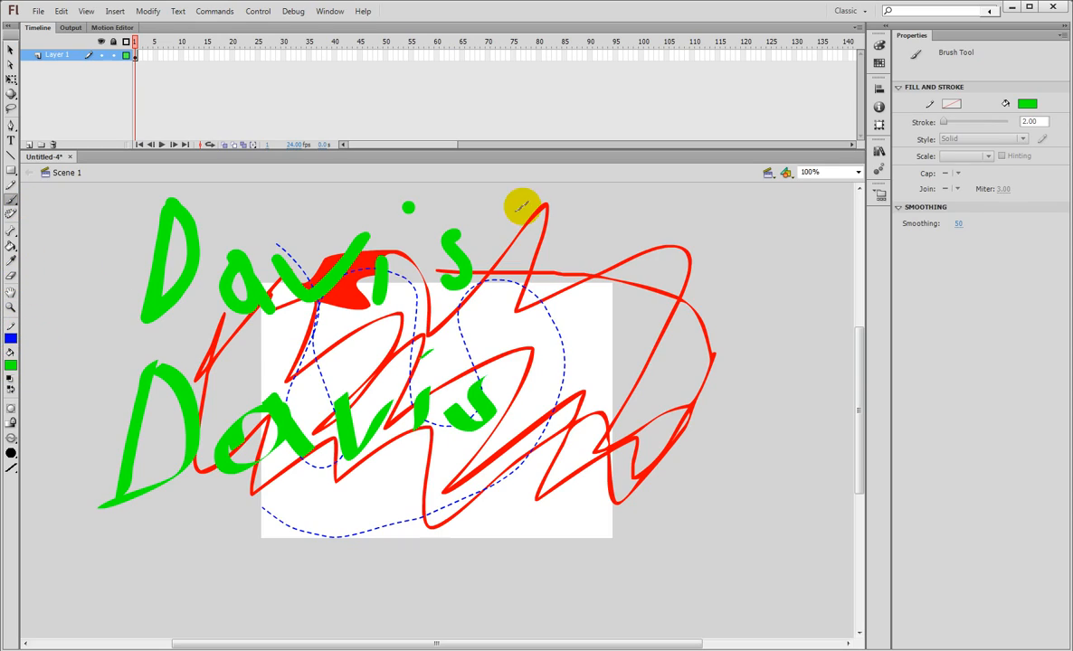
# Set the brush smoothing to 100 and paint a large green letter D over the stage's right edge.
pyautogui.click(957, 224)
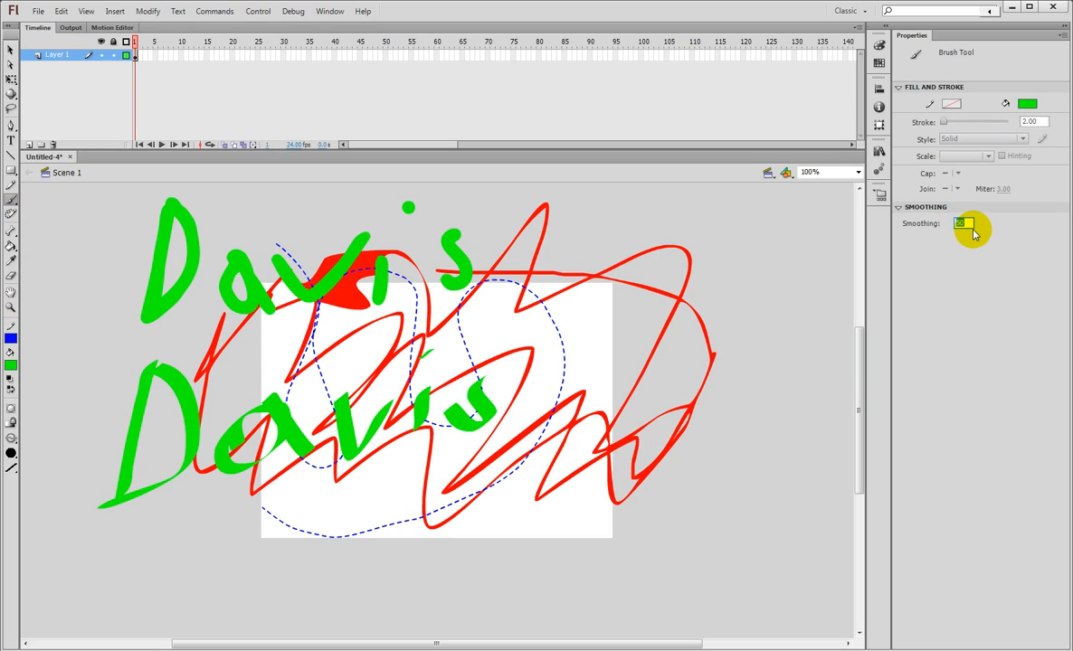
pyautogui.moveTo(564, 397)
pyautogui.mouseDown()
pyautogui.moveTo(635, 247)
pyautogui.moveTo(589, 406)
pyautogui.mouseUp()
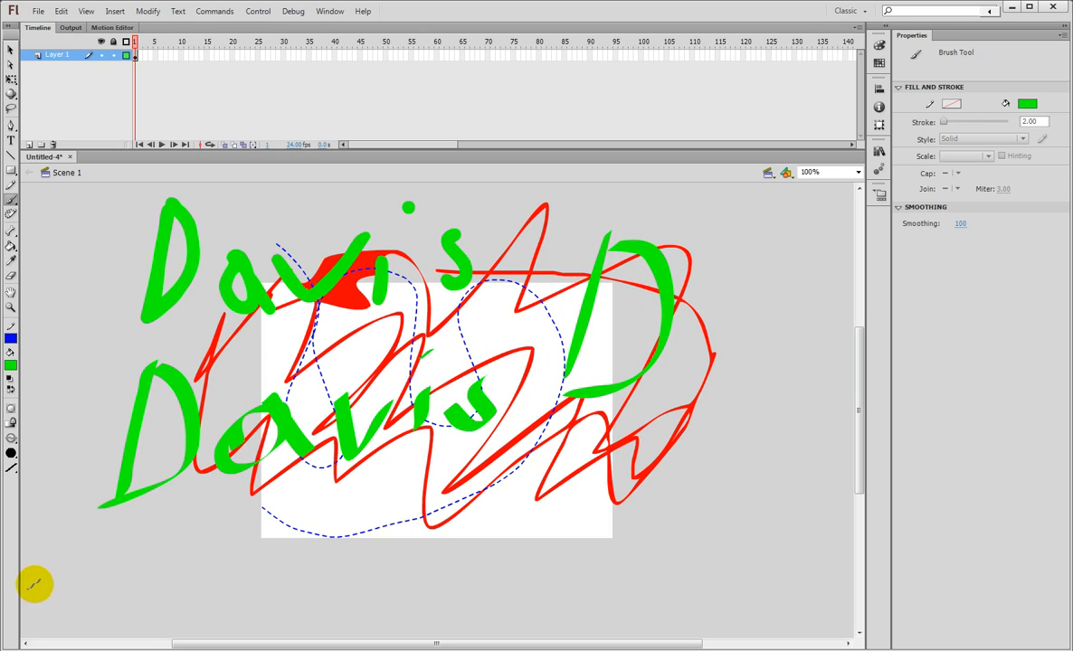
# Undo the large green letter D painted over the stage's right edge.
pyautogui.hotkey('ctrl', 'a')
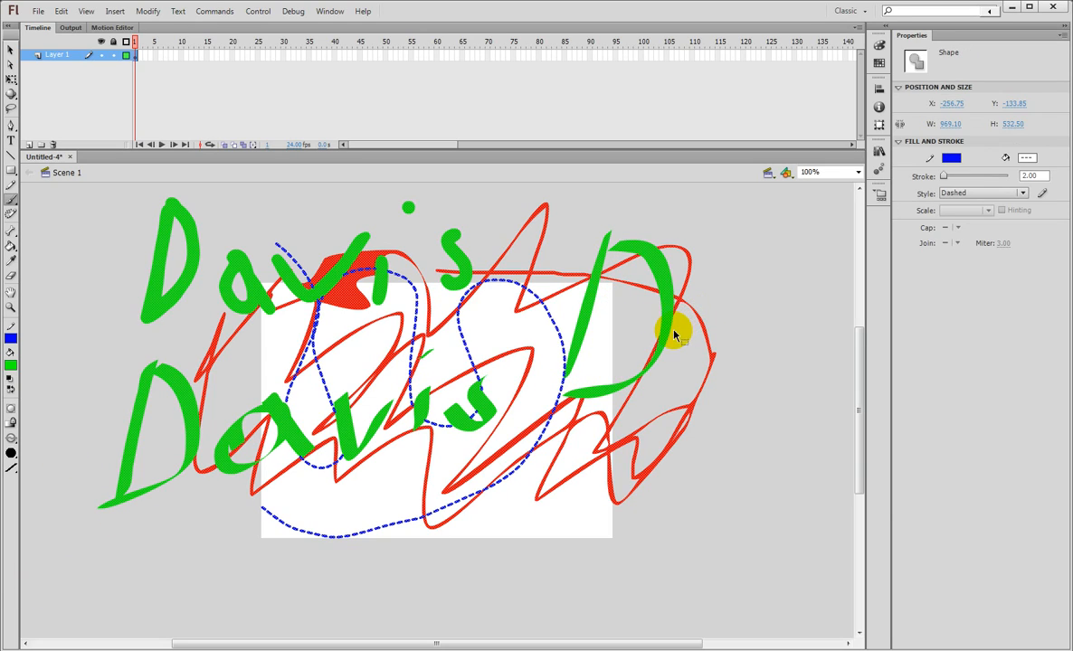
pyautogui.hotkey('ctrl', 'z')
pyautogui.hotkey('ctrl', 'z')
pyautogui.hotkey('ctrl', 'z')
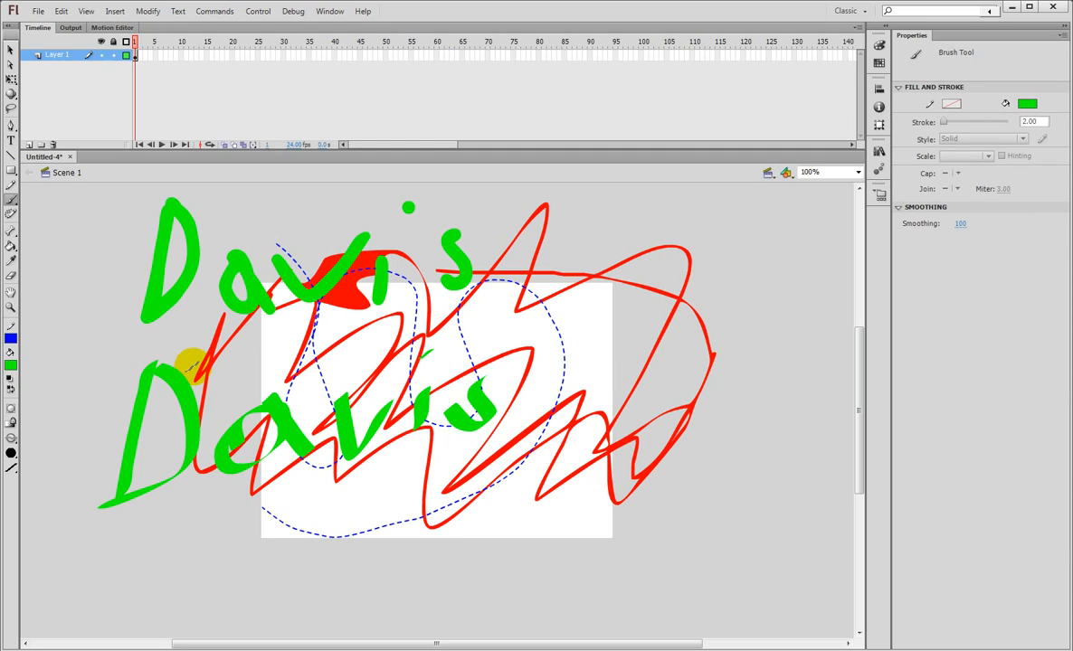
# Configure the Brush tool with a round brush shape, the Paint Fills mode and a yellow fill color.
pyautogui.click(10, 469)
pyautogui.click(37, 469)
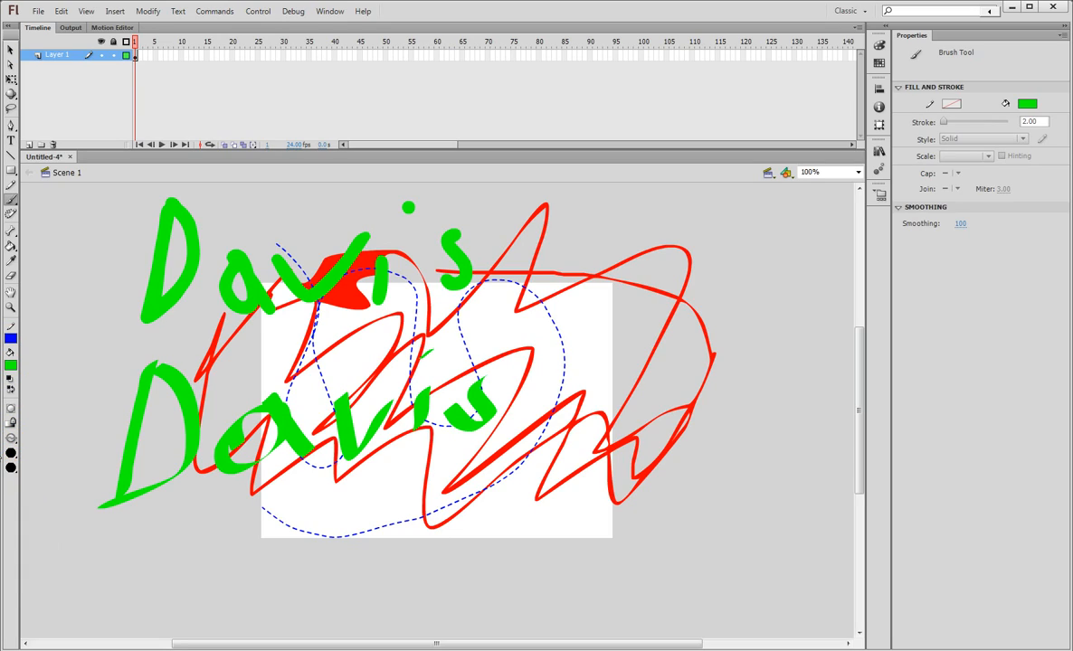
pyautogui.click(13, 442)
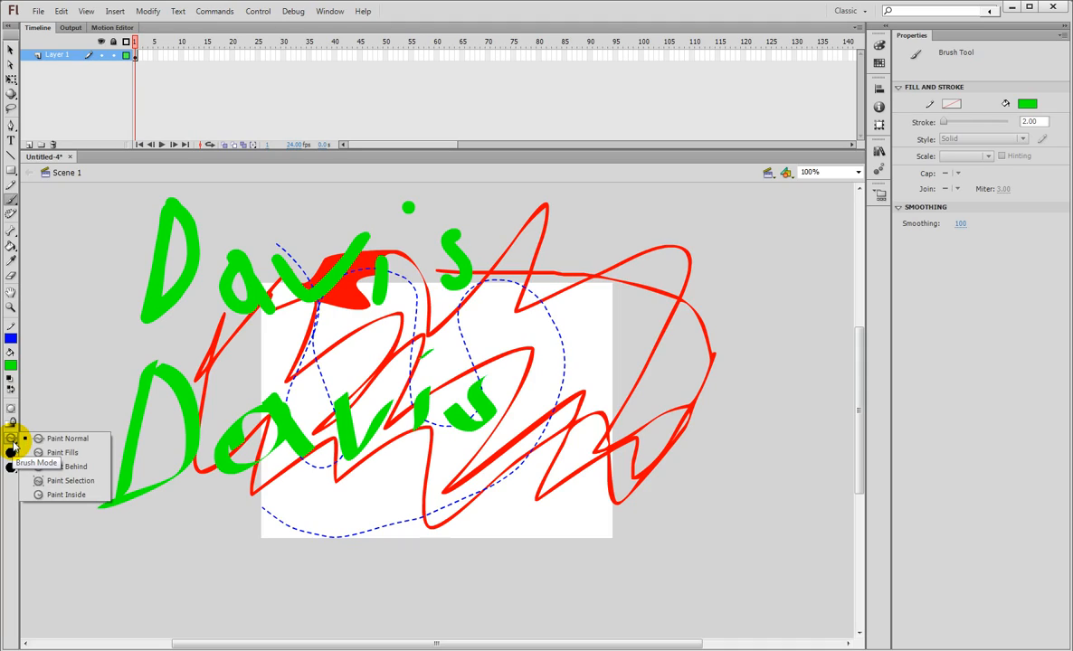
pyautogui.click(93, 457)
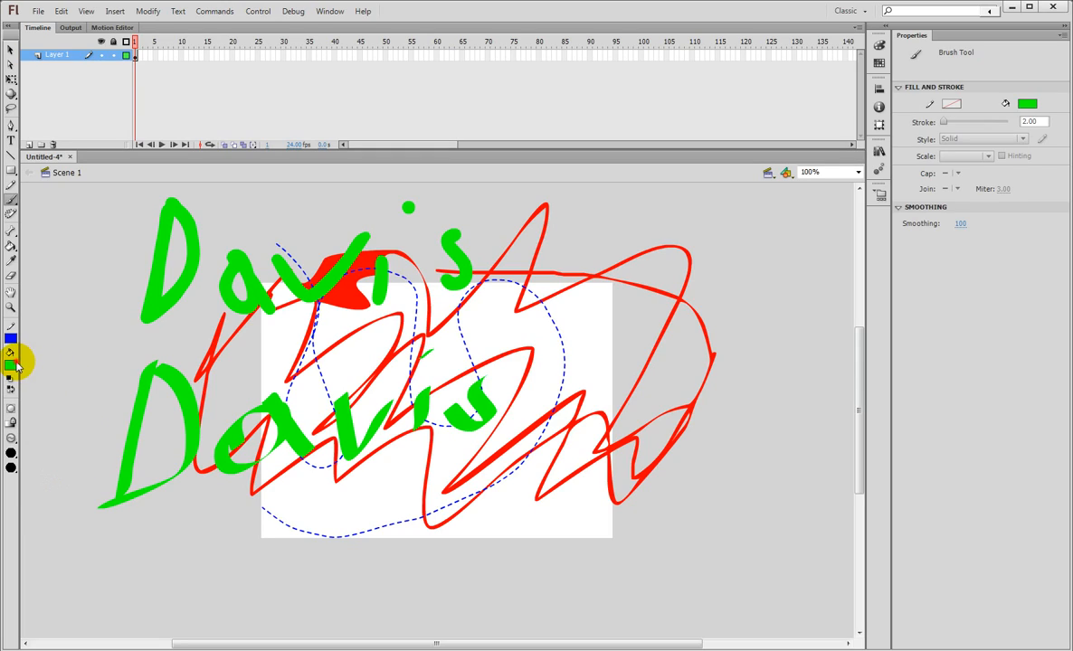
pyautogui.click(11, 365)
pyautogui.click(20, 476)
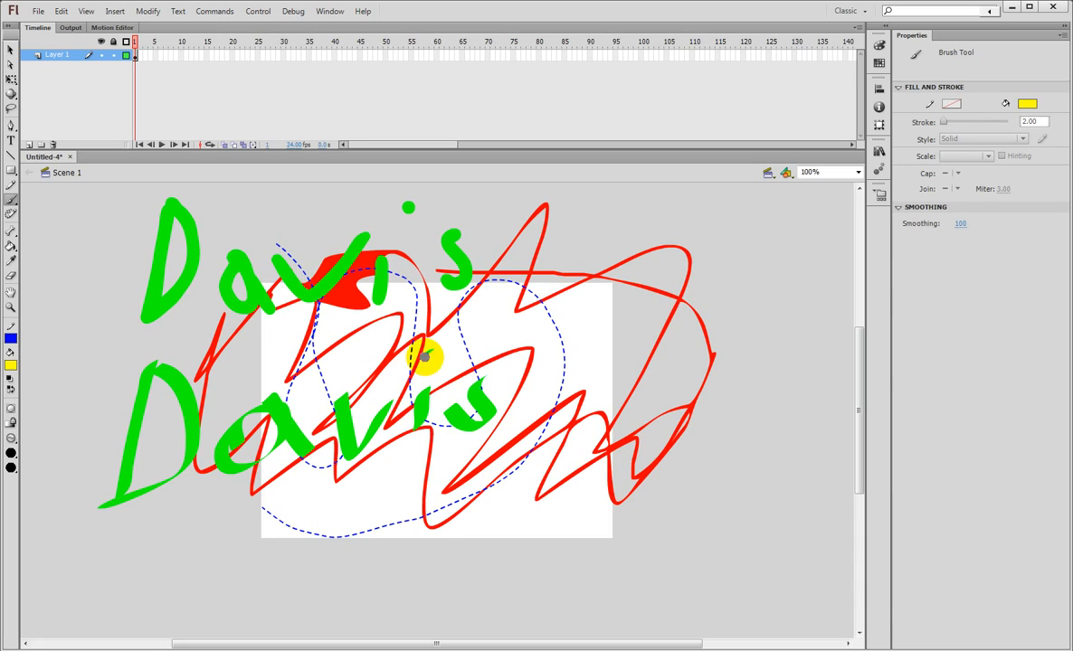
# Paint broad yellow zigzag strokes across all the artwork in Paint Fills mode and undo them.
pyautogui.moveTo(127, 199); pyautogui.dragTo(264, 312)
pyautogui.moveTo(136, 404)
pyautogui.mouseDown()
pyautogui.moveTo(342, 371)
pyautogui.moveTo(817, 192)
pyautogui.moveTo(792, 185)
pyautogui.mouseUp()
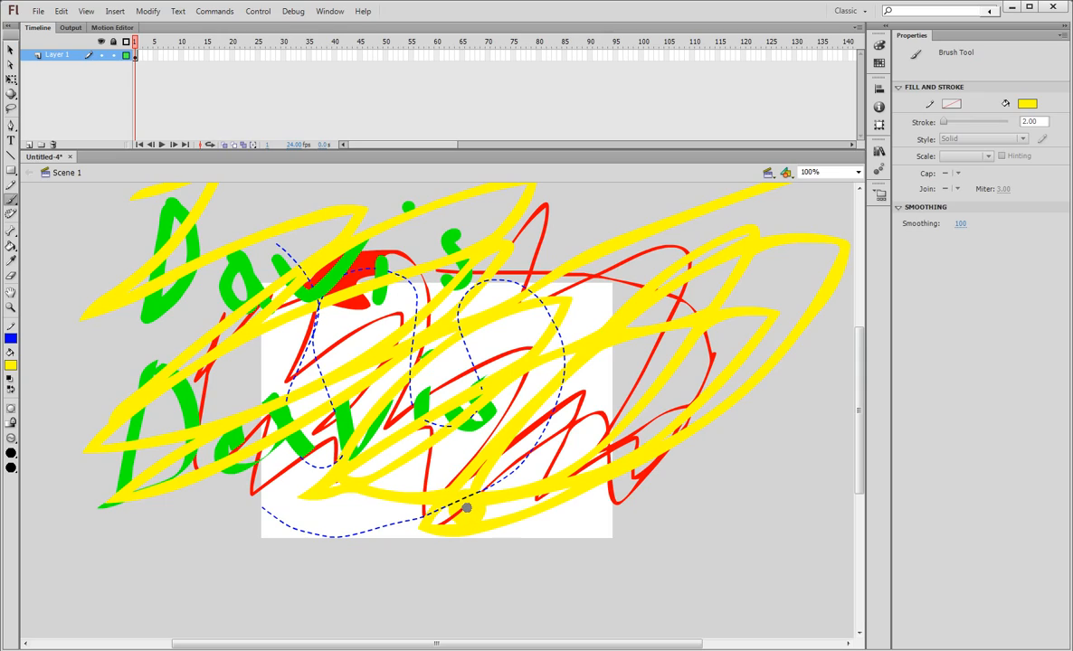
pyautogui.hotkey('ctrl', 'z')
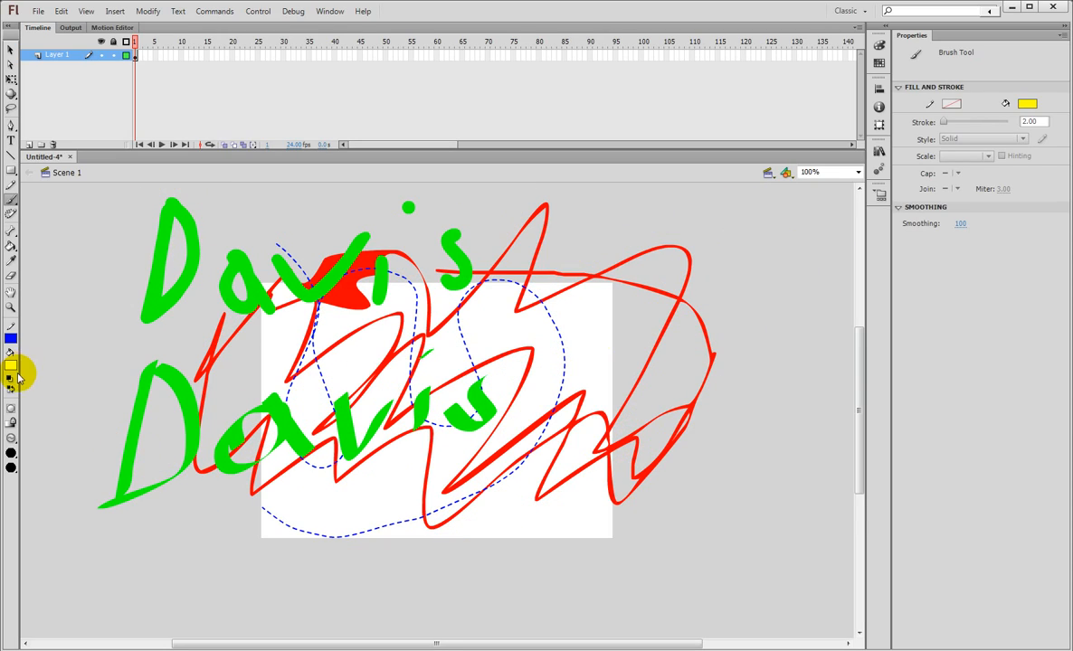
# Set the brush mode to Paint Behind and scribble yellow strokes across the whole artwork.
pyautogui.click(11, 438)
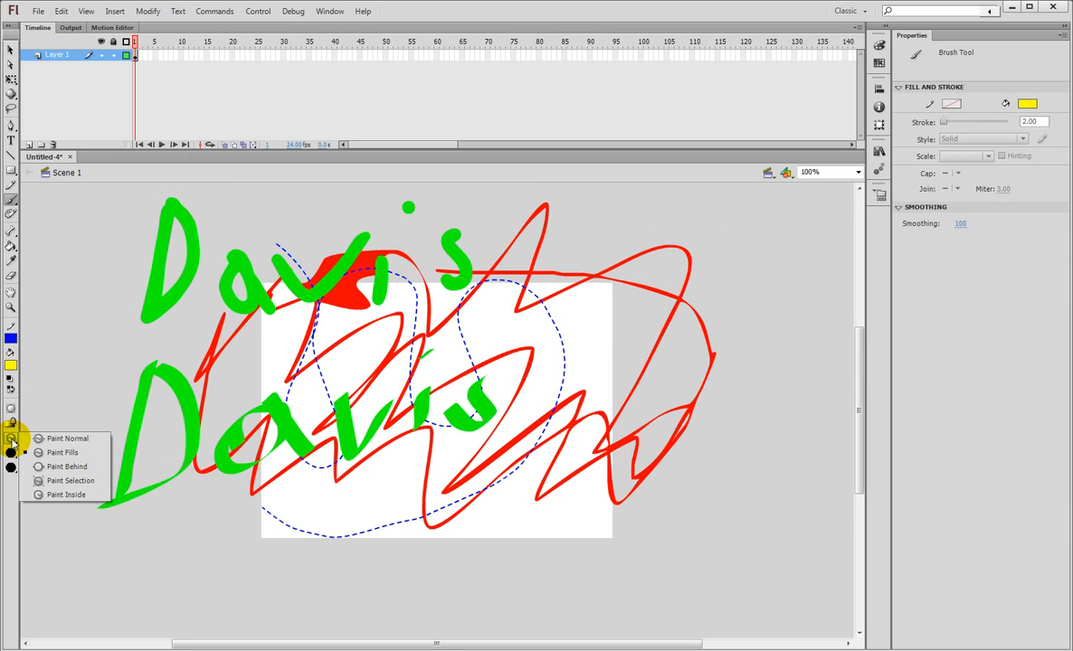
pyautogui.click(91, 465)
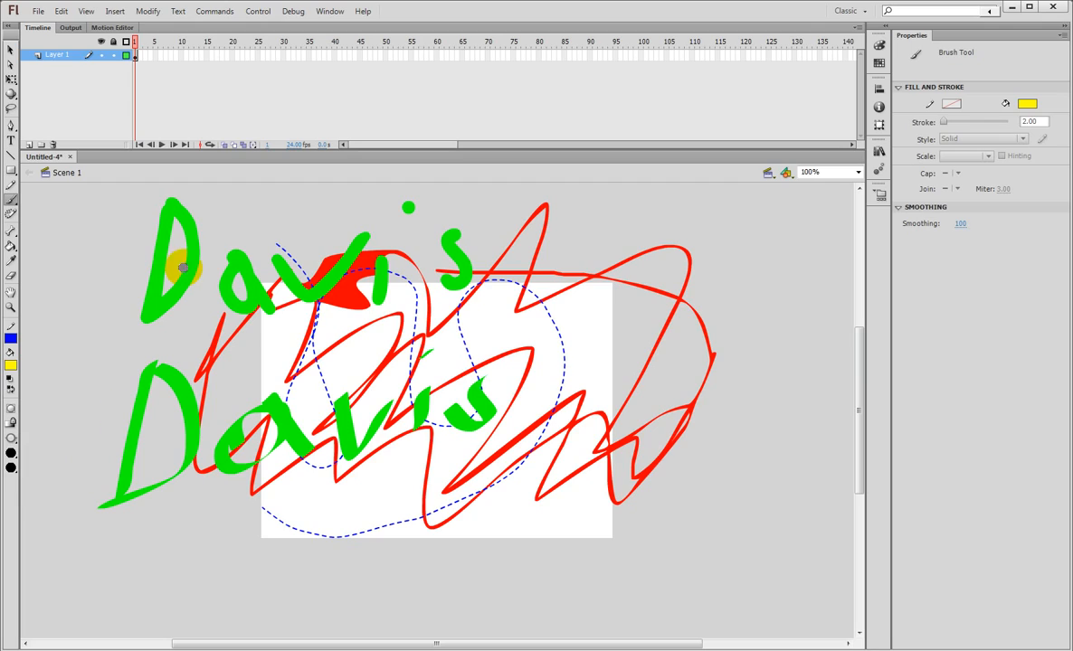
pyautogui.moveTo(134, 206)
pyautogui.mouseDown()
pyautogui.moveTo(134, 279)
pyautogui.moveTo(201, 306)
pyautogui.moveTo(73, 421)
pyautogui.moveTo(131, 491)
pyautogui.moveTo(129, 471)
pyautogui.moveTo(206, 435)
pyautogui.moveTo(418, 382)
pyautogui.moveTo(259, 527)
pyautogui.moveTo(456, 292)
pyautogui.moveTo(752, 181)
pyautogui.moveTo(426, 437)
pyautogui.moveTo(554, 369)
pyautogui.moveTo(809, 284)
pyautogui.moveTo(771, 335)
pyautogui.moveTo(710, 323)
pyautogui.moveTo(407, 545)
pyautogui.mouseUp()
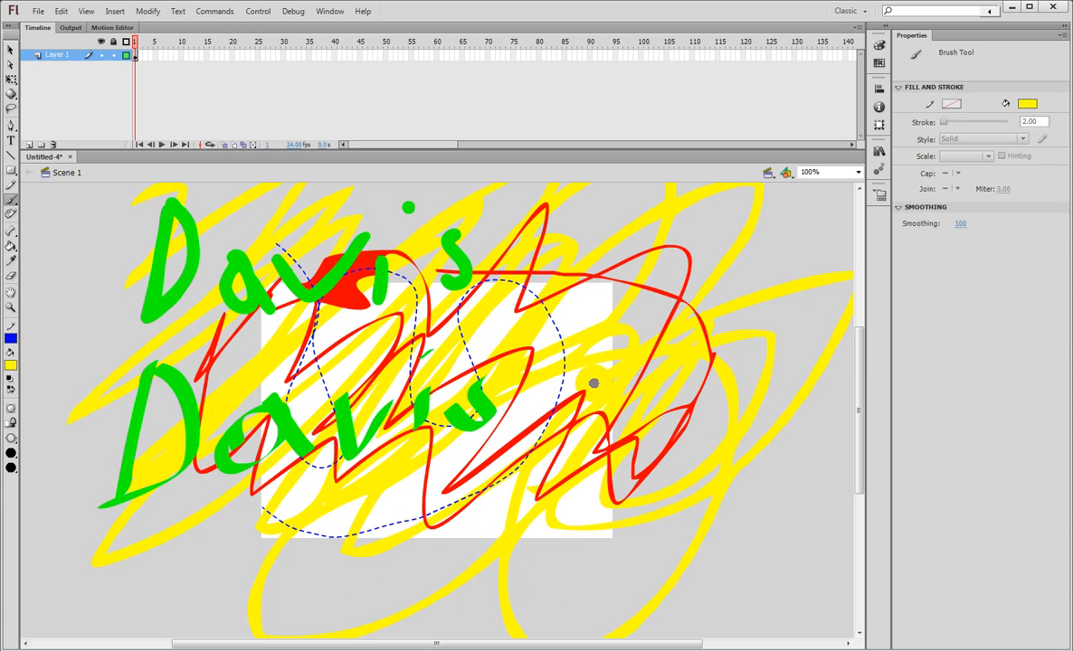
# Undo the yellow scribble, set the brush mode to Paint Selection and try painting across the unselected artwork.
pyautogui.click(15, 439)
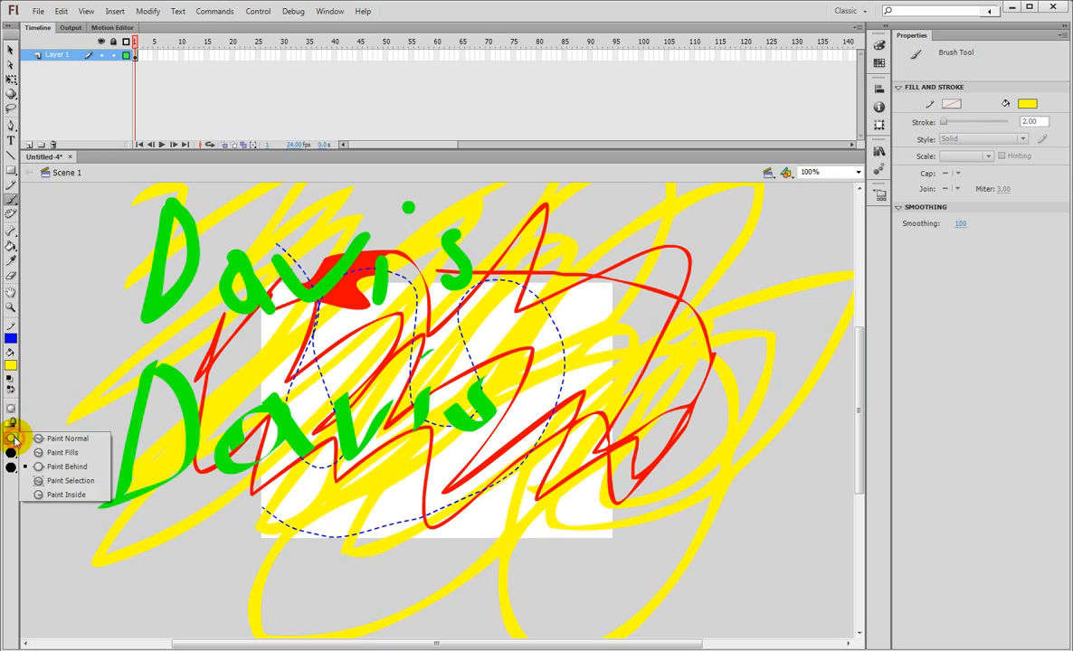
pyautogui.click(81, 481)
pyautogui.hotkey('ctrl', 'z')
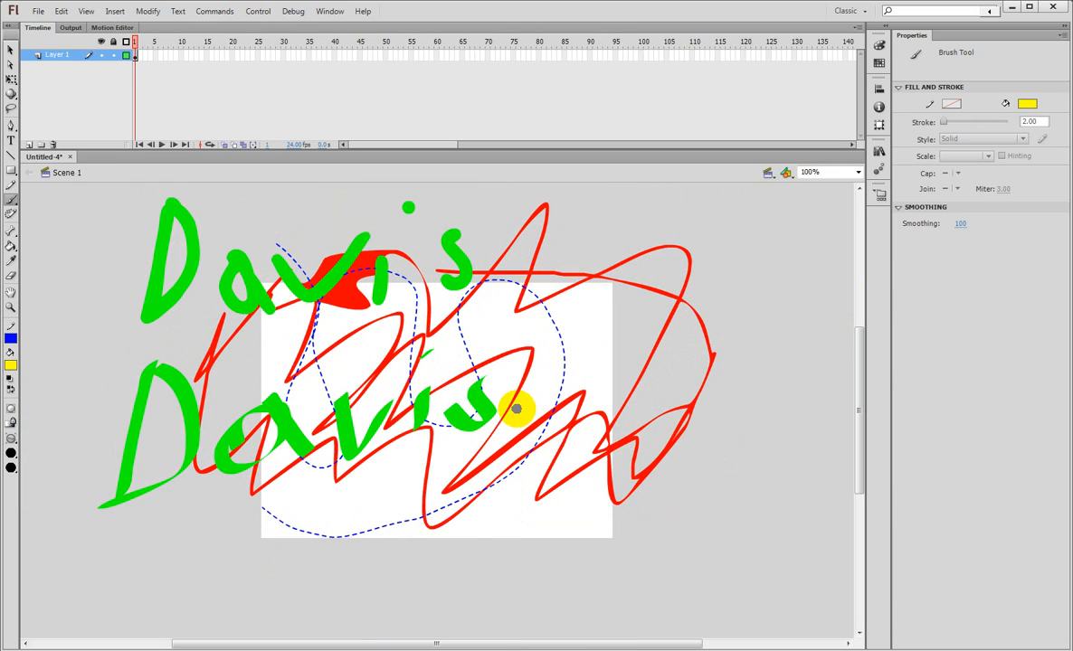
pyautogui.moveTo(125, 254)
pyautogui.mouseDown()
pyautogui.moveTo(469, 184)
pyautogui.moveTo(256, 469)
pyautogui.moveTo(551, 503)
pyautogui.moveTo(704, 404)
pyautogui.moveTo(636, 352)
pyautogui.moveTo(67, 354)
pyautogui.moveTo(109, 299)
pyautogui.mouseUp()
pyautogui.moveTo(173, 211)
pyautogui.mouseDown()
pyautogui.moveTo(203, 478)
pyautogui.moveTo(749, 311)
pyautogui.moveTo(639, 510)
pyautogui.mouseUp()
# Select the lower part of the red filled patch, paint yellow across it in Paint Selection mode and undo the painting.
pyautogui.click(11, 50)
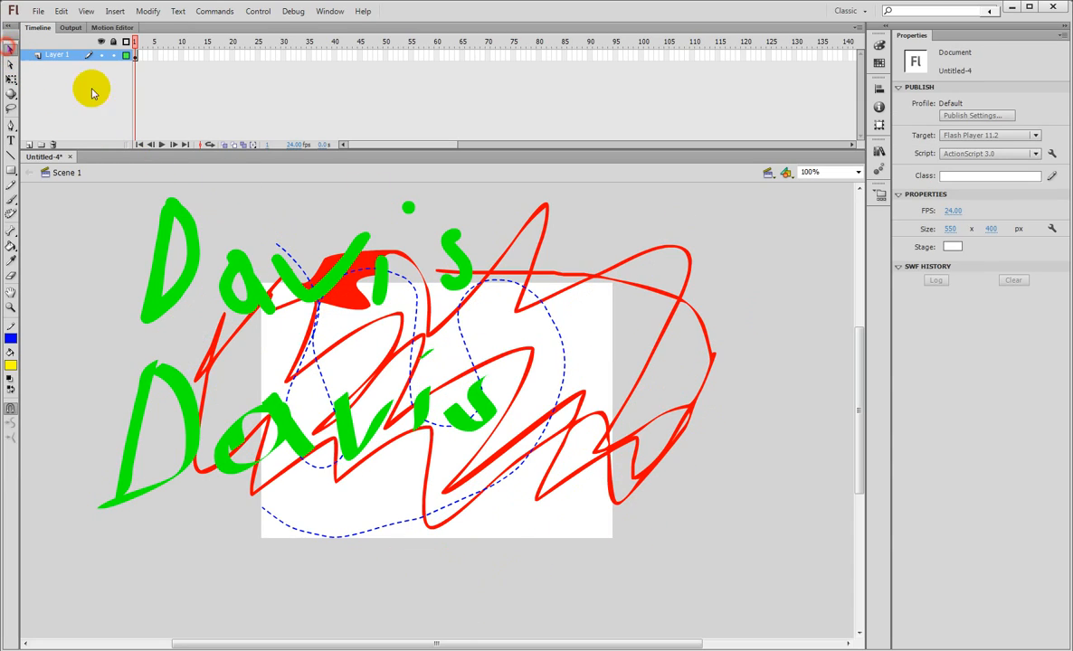
pyautogui.click(353, 306)
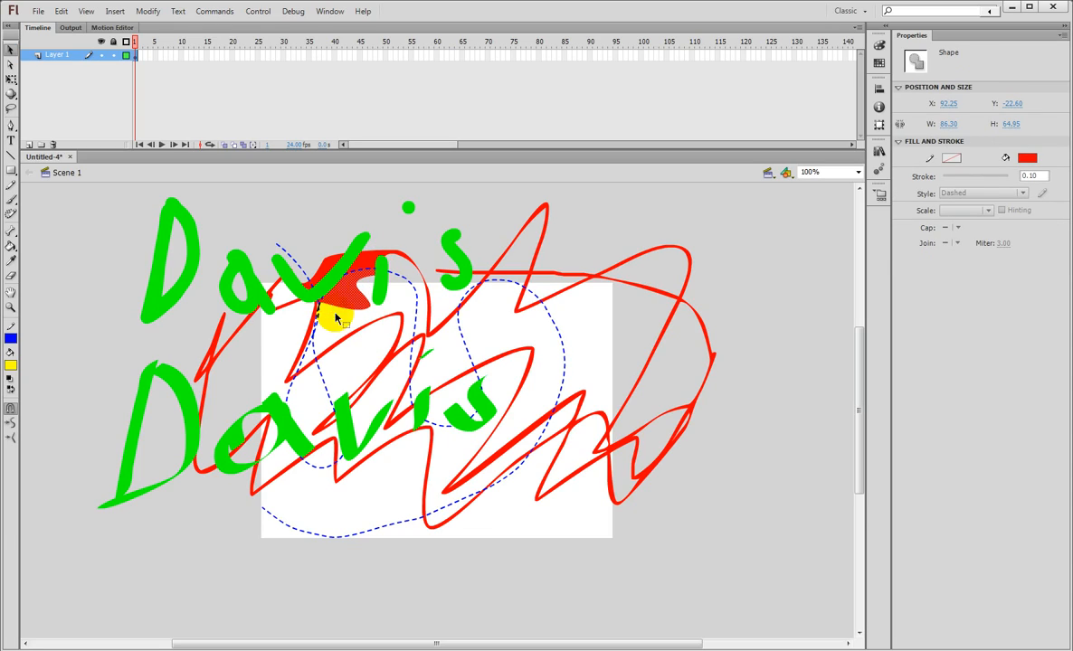
pyautogui.click(11, 197)
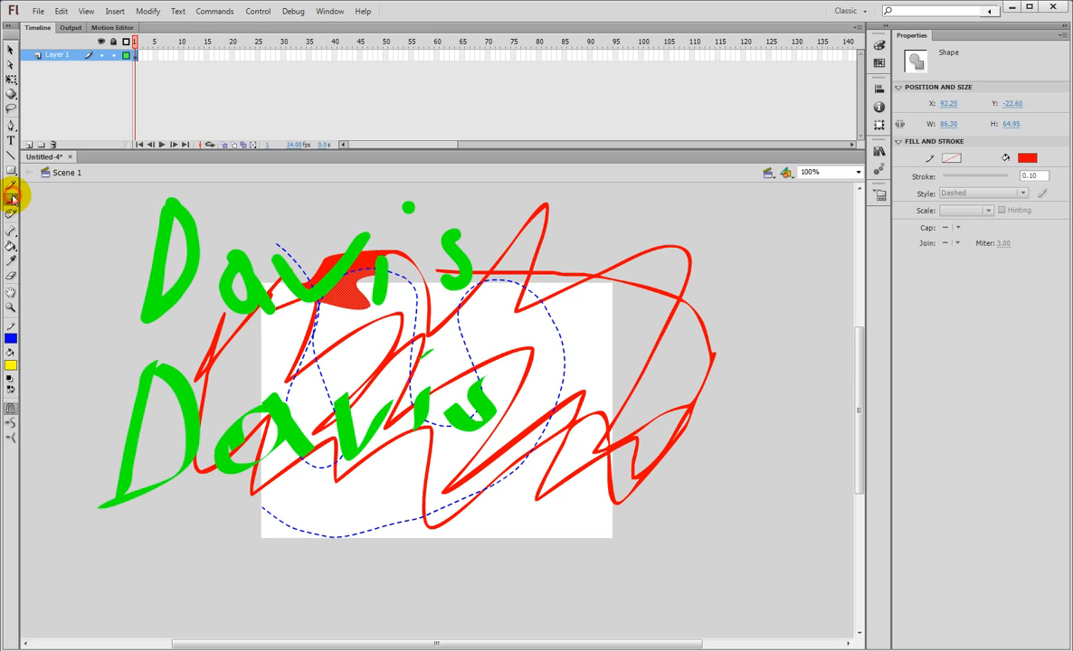
pyautogui.moveTo(140, 247)
pyautogui.mouseDown()
pyautogui.moveTo(309, 180)
pyautogui.moveTo(96, 390)
pyautogui.moveTo(521, 188)
pyautogui.moveTo(299, 280)
pyautogui.moveTo(471, 321)
pyautogui.moveTo(845, 465)
pyautogui.moveTo(825, 411)
pyautogui.mouseUp()
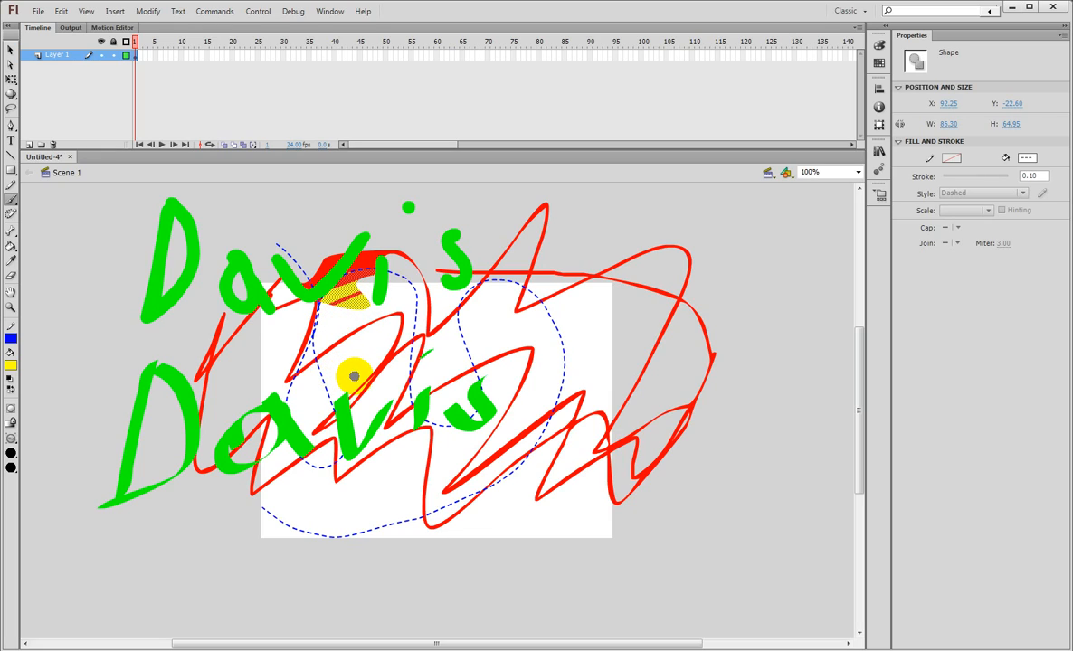
pyautogui.hotkey('ctrl', 'z')
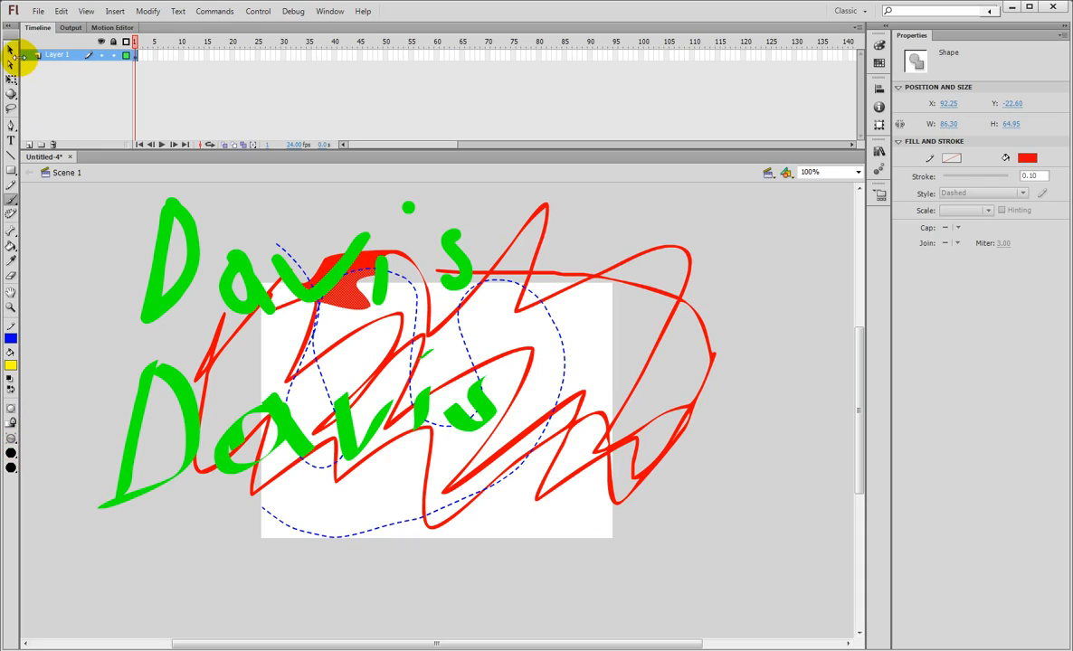
# Deselect the red patch, set the brush mode to Paint Inside, paint yellow from the white area inside the dashed blue curve and undo it.
pyautogui.click(10, 50)
pyautogui.click(71, 301)
pyautogui.click(10, 200)
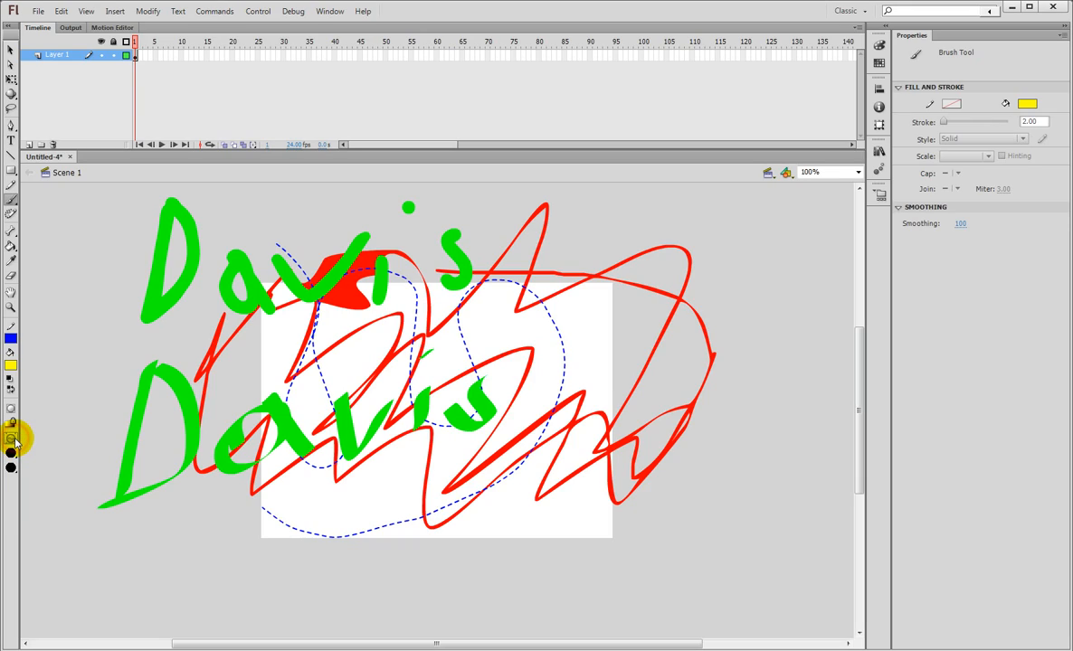
pyautogui.click(13, 440)
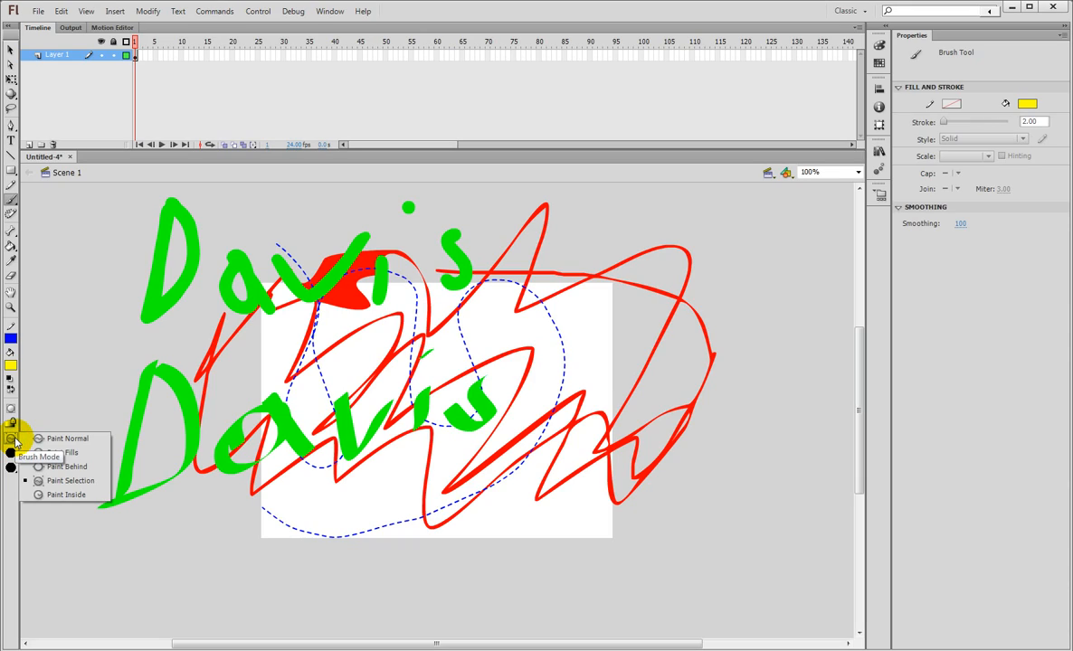
pyautogui.click(81, 496)
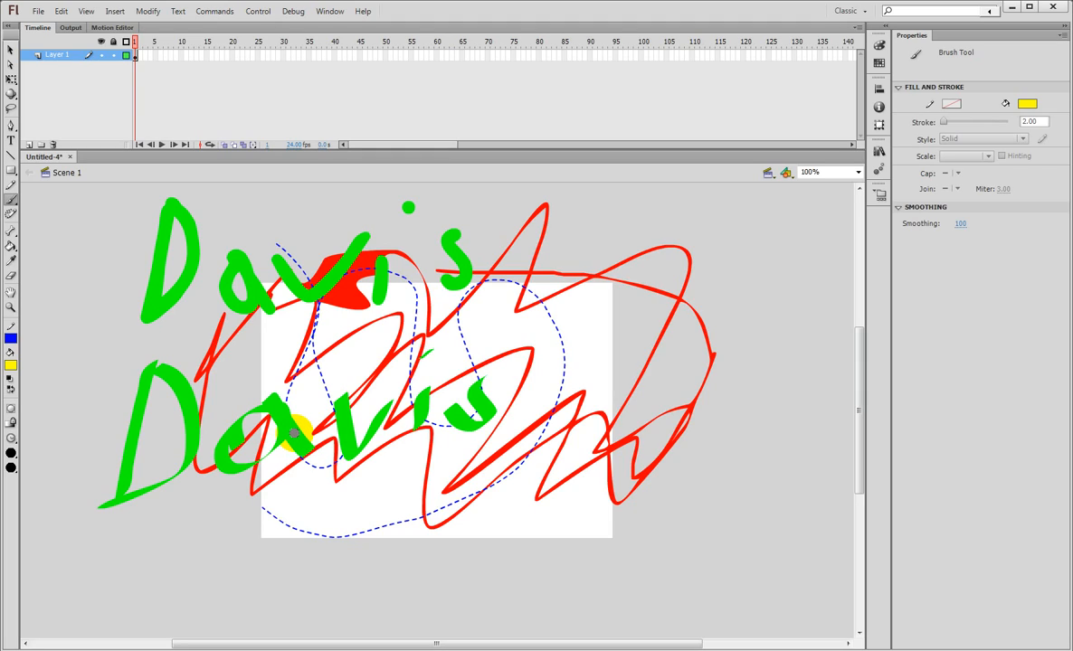
pyautogui.moveTo(336, 319)
pyautogui.mouseDown()
pyautogui.moveTo(388, 469)
pyautogui.moveTo(682, 419)
pyautogui.mouseUp()
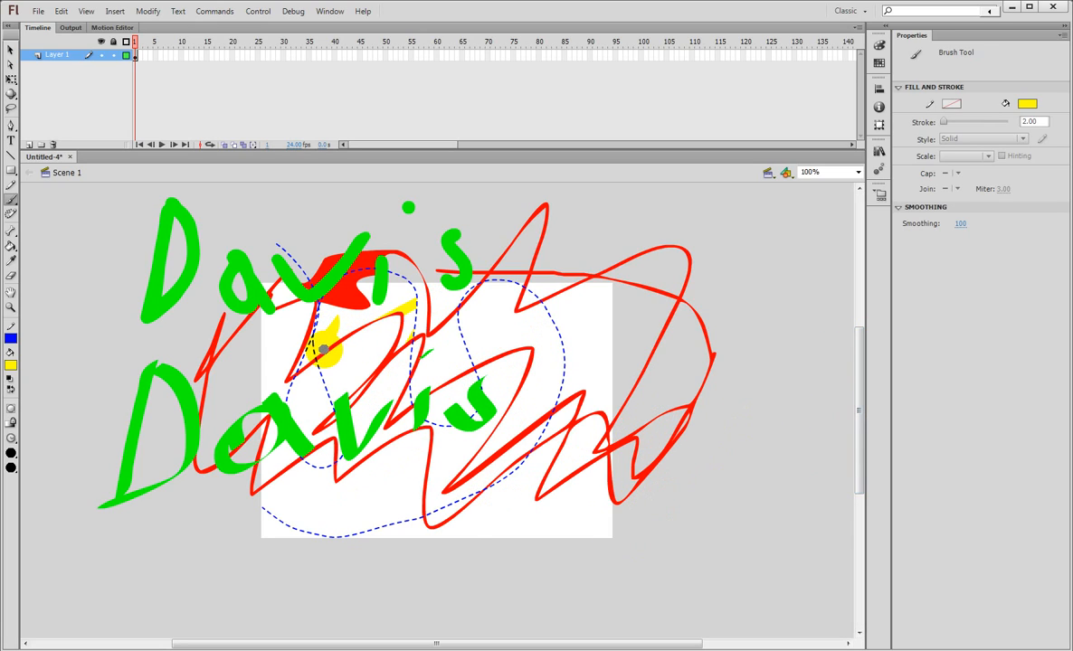
pyautogui.hotkey('ctrl', 'a')
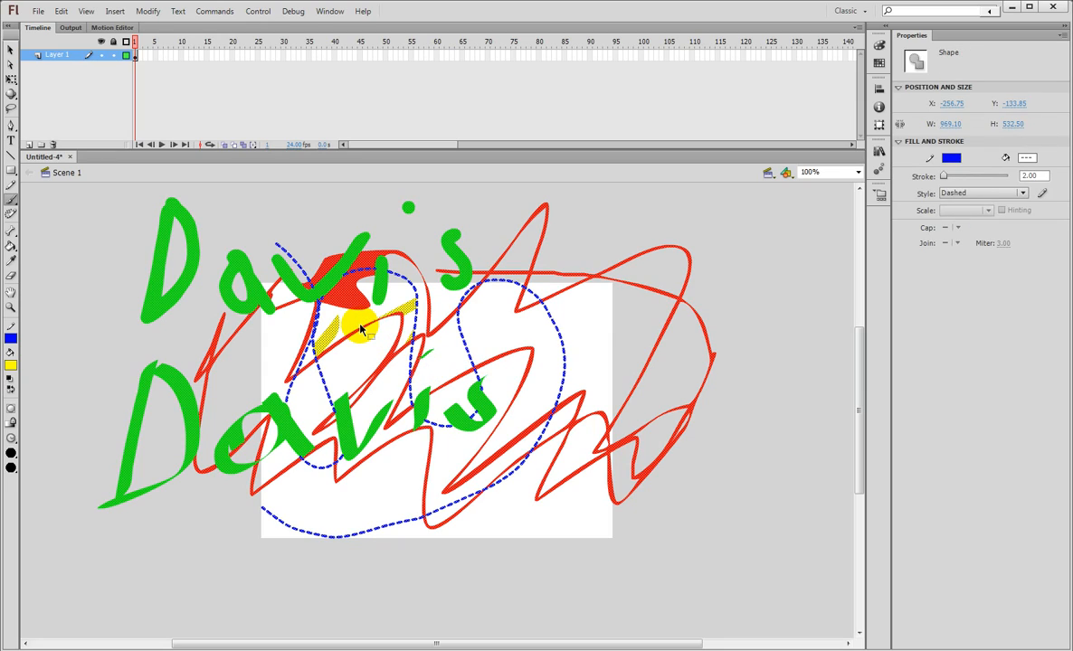
pyautogui.hotkey('ctrl', 'z')
# Reselect Paint Inside and repeat the yellow stroke, starting in the white area just below the red patch.
pyautogui.click(12, 434)
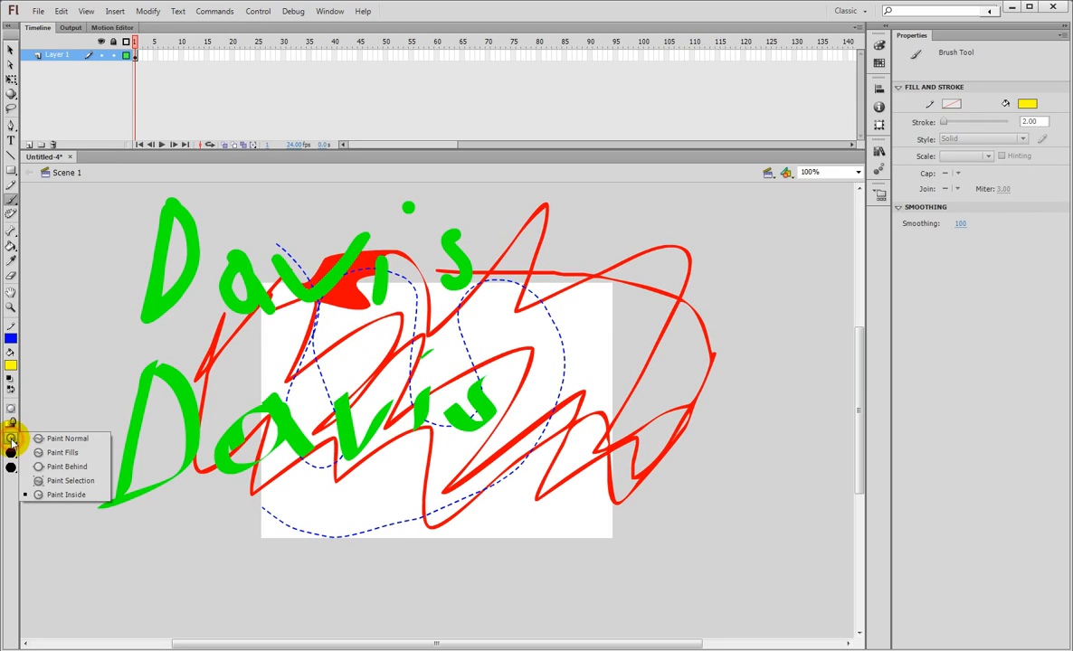
pyautogui.click(58, 493)
pyautogui.moveTo(336, 320)
pyautogui.mouseDown()
pyautogui.moveTo(344, 385)
pyautogui.moveTo(588, 484)
pyautogui.moveTo(679, 471)
pyautogui.mouseUp()
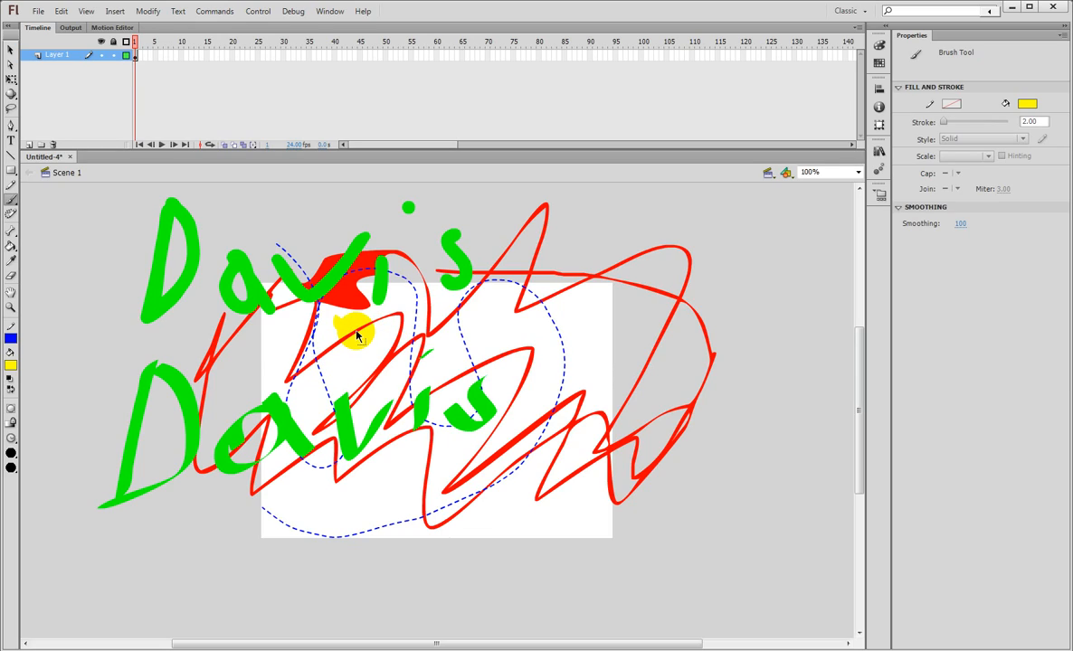
# Choose Paint Inside again, paint yellow strokes starting on the red filled patch and undo them.
pyautogui.click(11, 438)
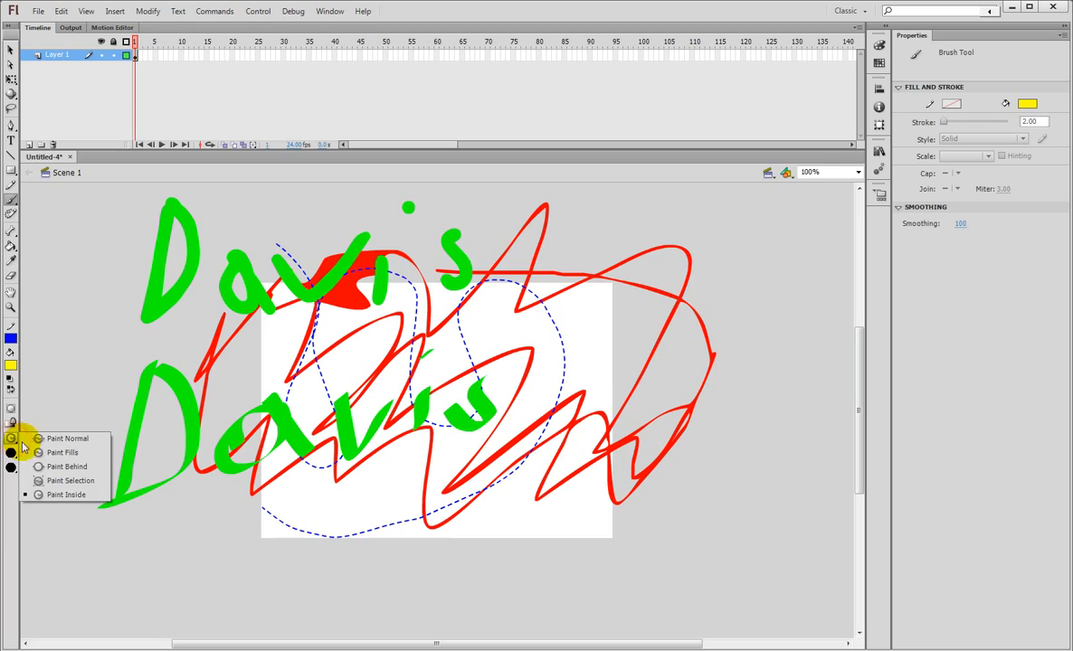
pyautogui.click(67, 495)
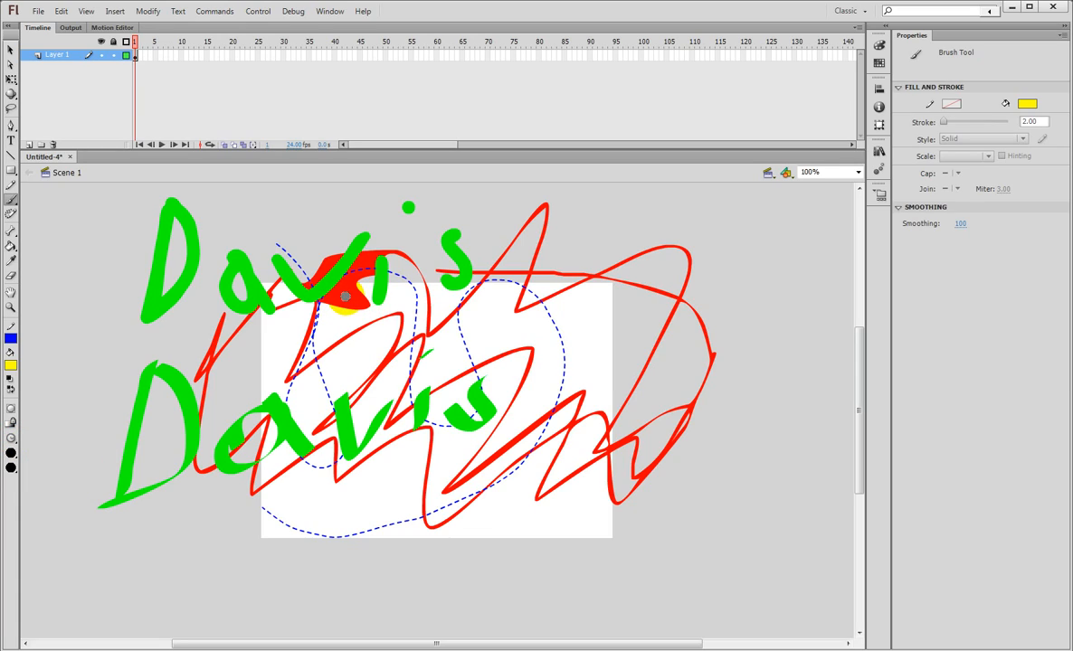
pyautogui.moveTo(328, 309)
pyautogui.mouseDown()
pyautogui.moveTo(507, 285)
pyautogui.moveTo(867, 434)
pyautogui.moveTo(841, 453)
pyautogui.mouseUp()
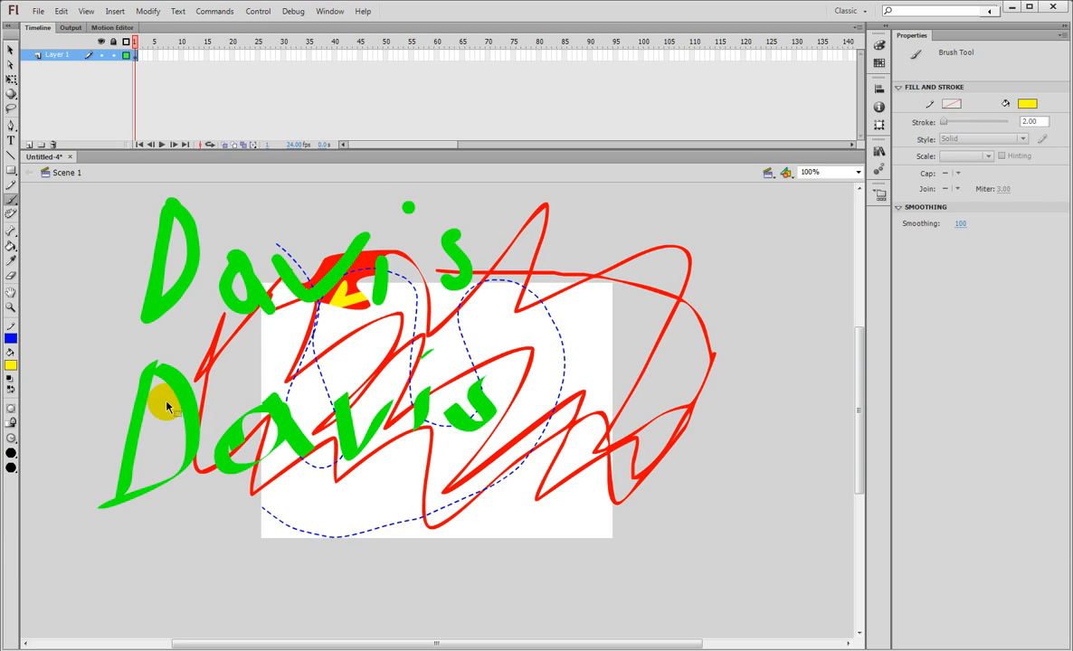
pyautogui.hotkey('ctrl', 'a')
pyautogui.hotkey('ctrl', 'shift', 'a')
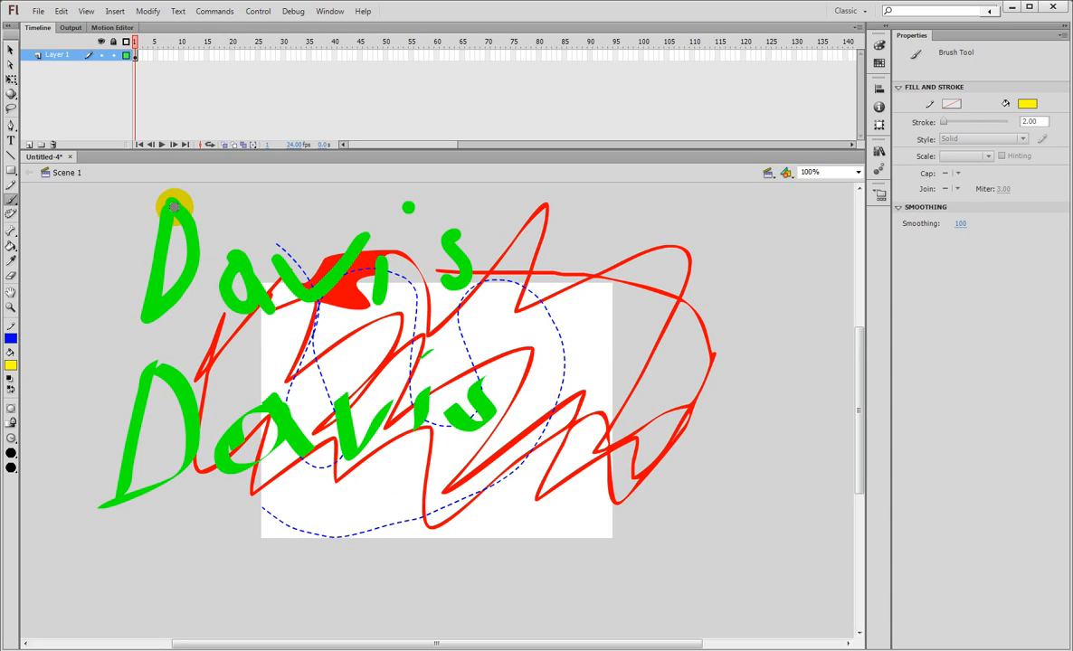
# Paint yellow twice inside the upper green letter D in Paint Inside mode, undoing each attempt.
pyautogui.moveTo(169, 209)
pyautogui.mouseDown()
pyautogui.moveTo(211, 218)
pyautogui.moveTo(120, 349)
pyautogui.moveTo(101, 297)
pyautogui.moveTo(190, 202)
pyautogui.moveTo(136, 225)
pyautogui.moveTo(192, 286)
pyautogui.moveTo(108, 310)
pyautogui.mouseUp()
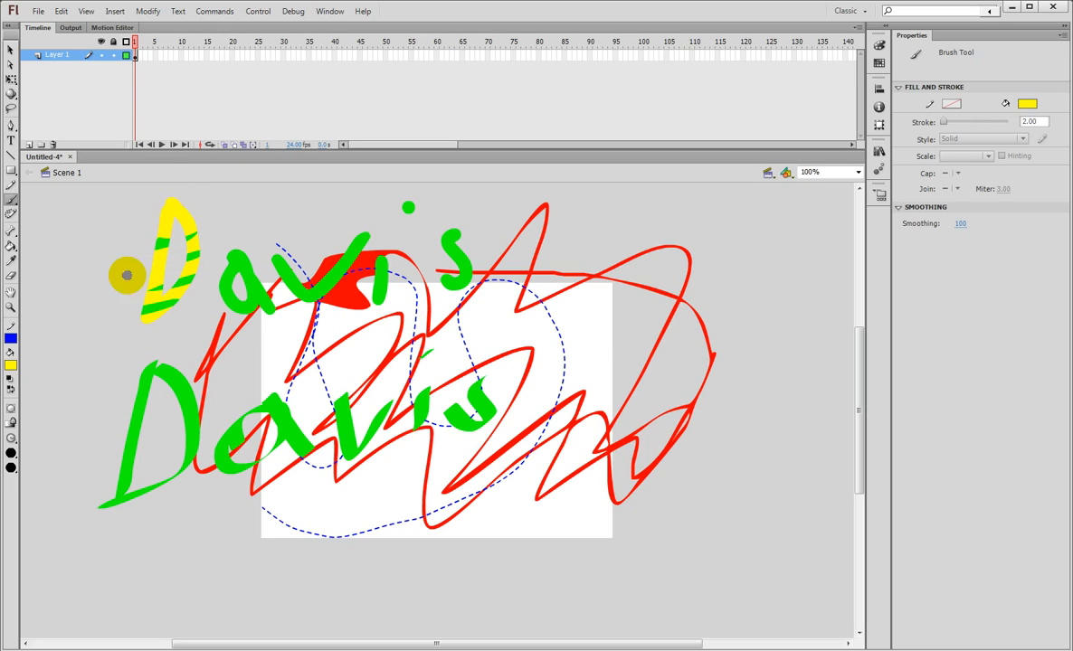
pyautogui.hotkey('ctrl', 'z')
pyautogui.moveTo(161, 225)
pyautogui.mouseDown()
pyautogui.moveTo(176, 267)
pyautogui.moveTo(371, 226)
pyautogui.moveTo(495, 161)
pyautogui.mouseUp()
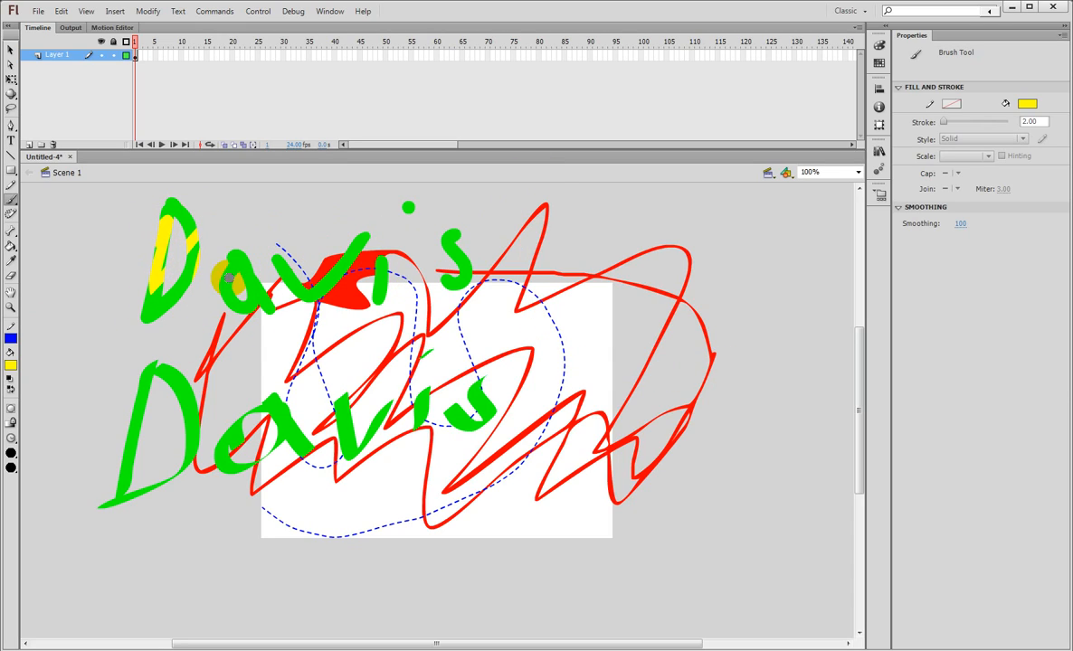
pyautogui.hotkey('ctrl', 'z')
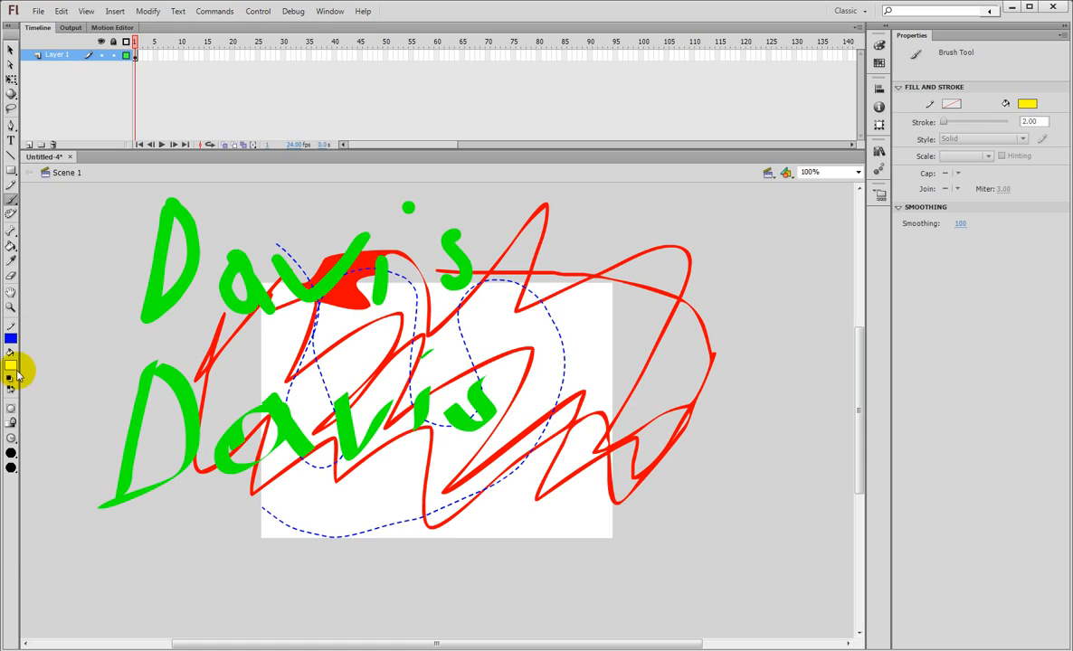
# Set the brush mode to Paint Normal and alternate between the Pencil and Brush tools, ending on the Brush tool.
pyautogui.click(18, 444)
pyautogui.click(69, 441)
pyautogui.click(11, 187)
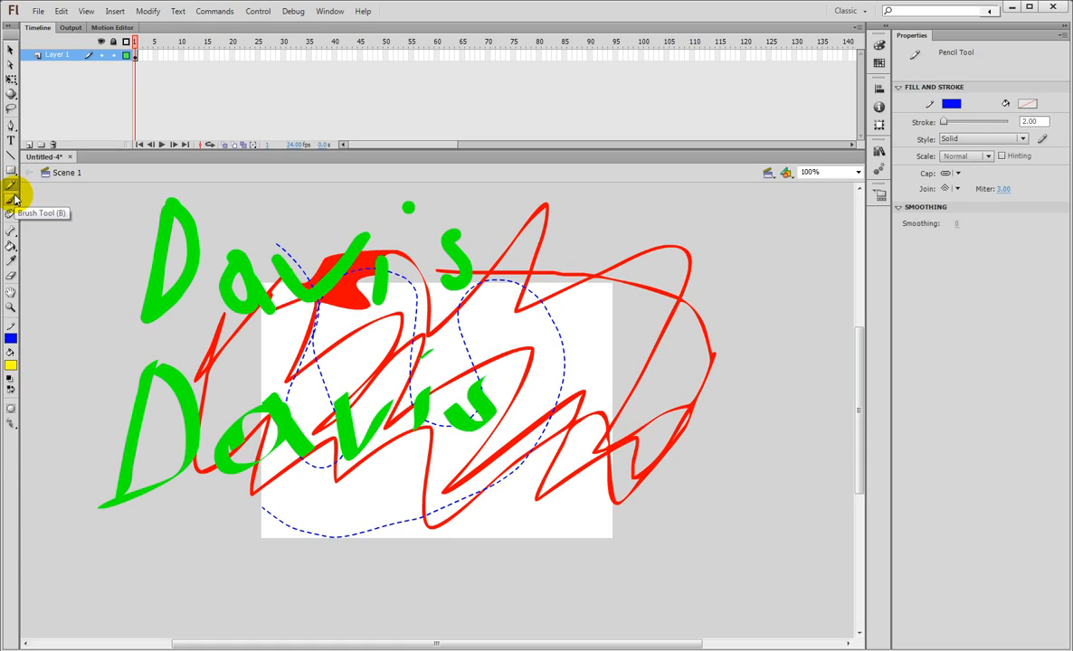
pyautogui.click(14, 200)
pyautogui.click(11, 184)
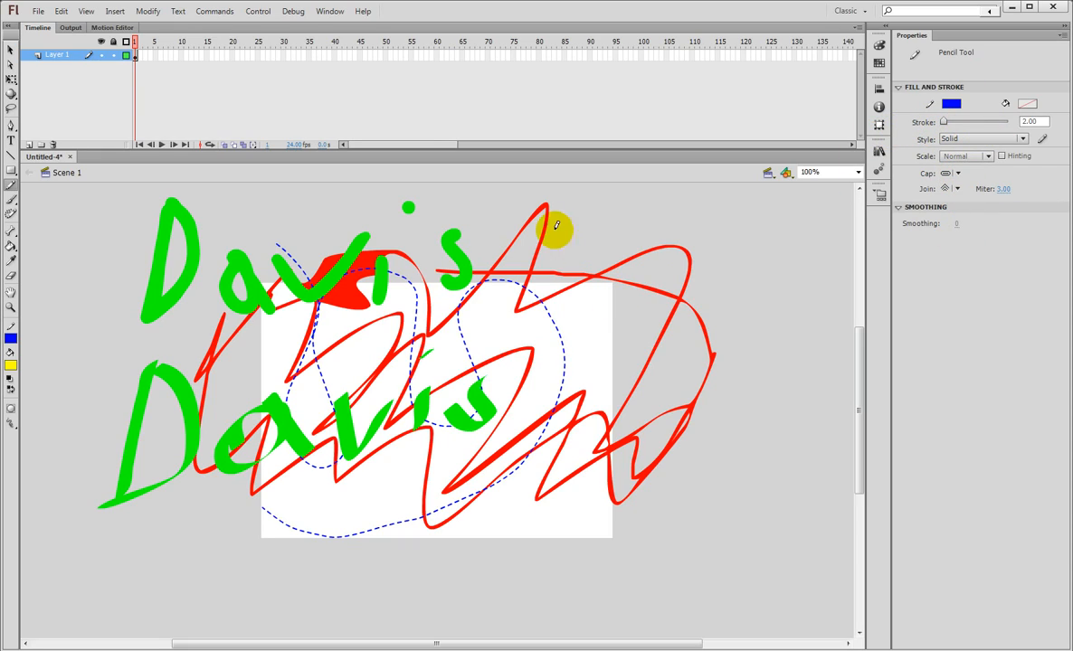
pyautogui.click(12, 200)
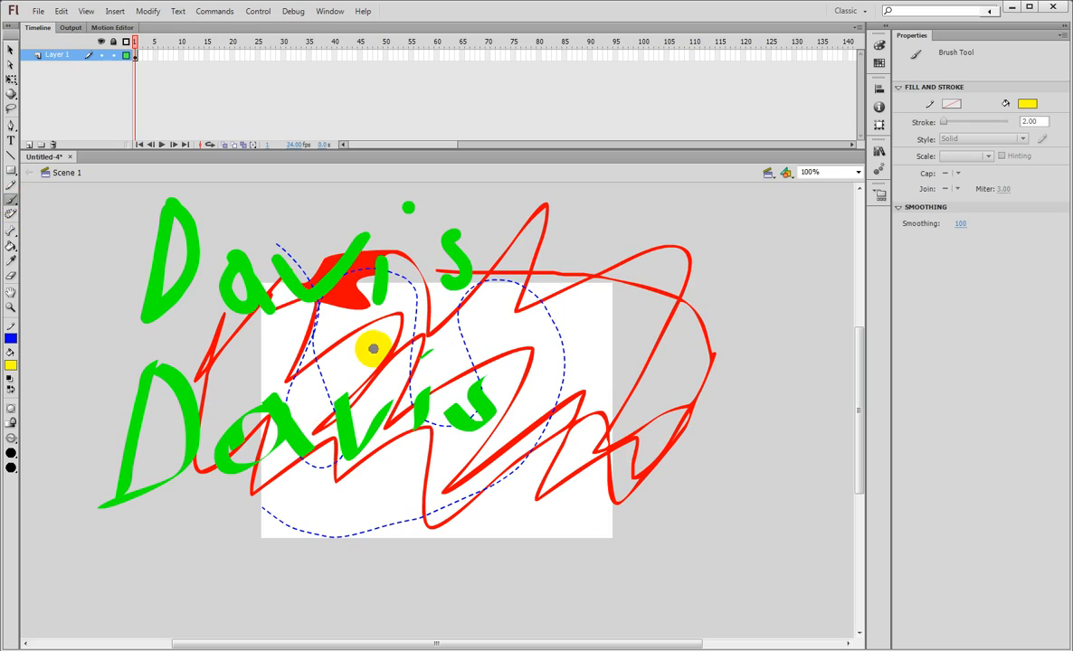
# Review the available brush shapes and select the largest brush size.
pyautogui.click(14, 472)
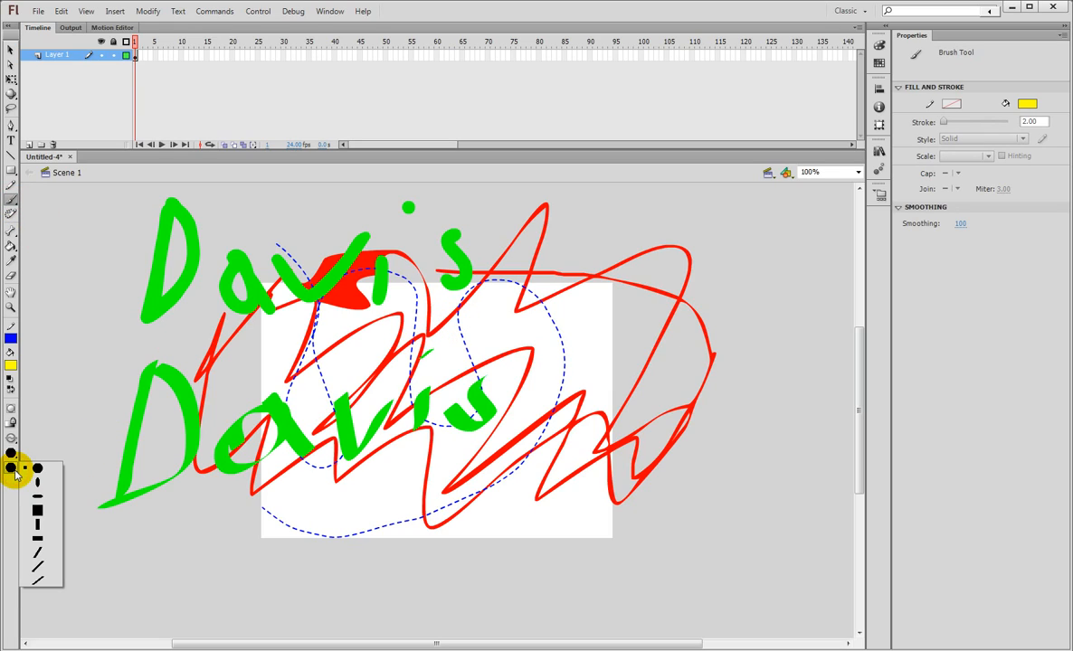
pyautogui.click(12, 455)
pyautogui.click(12, 455)
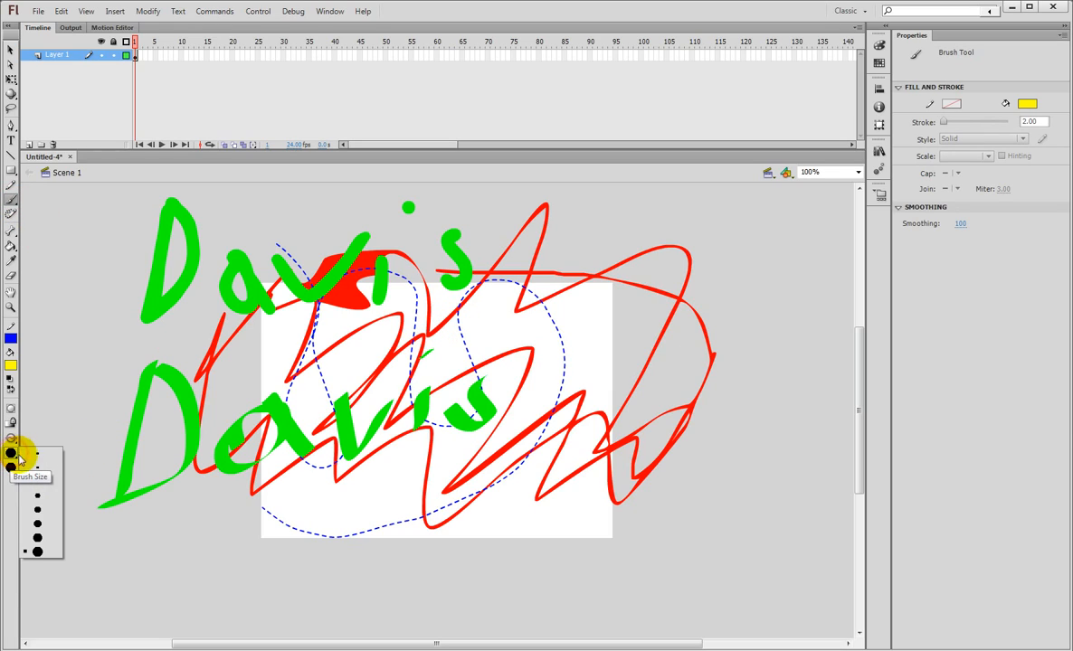
pyautogui.click(31, 545)
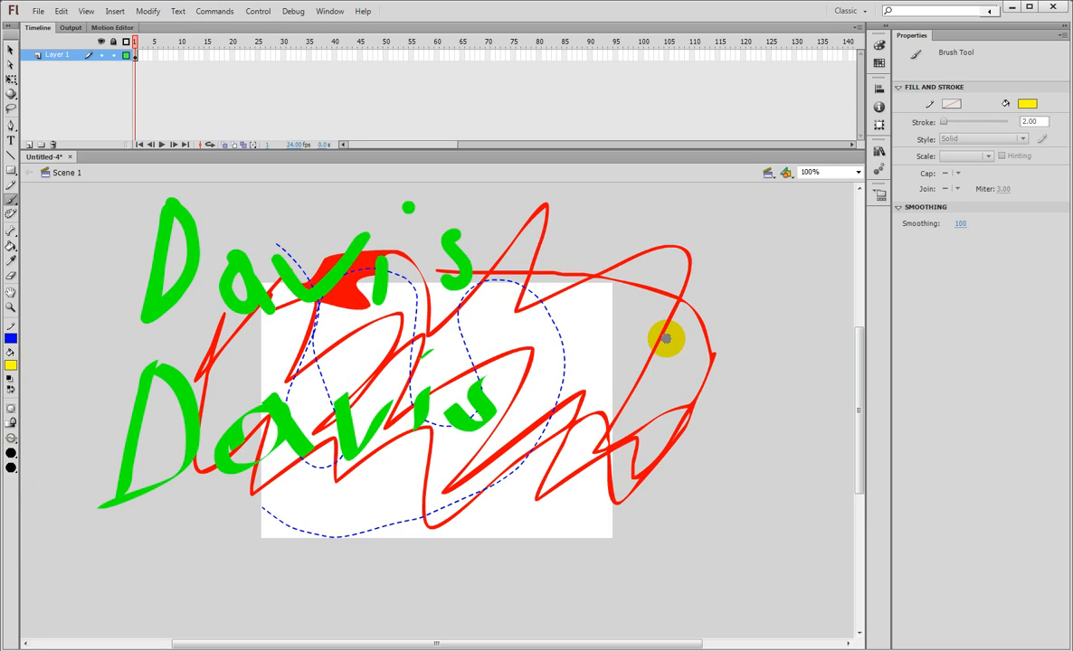